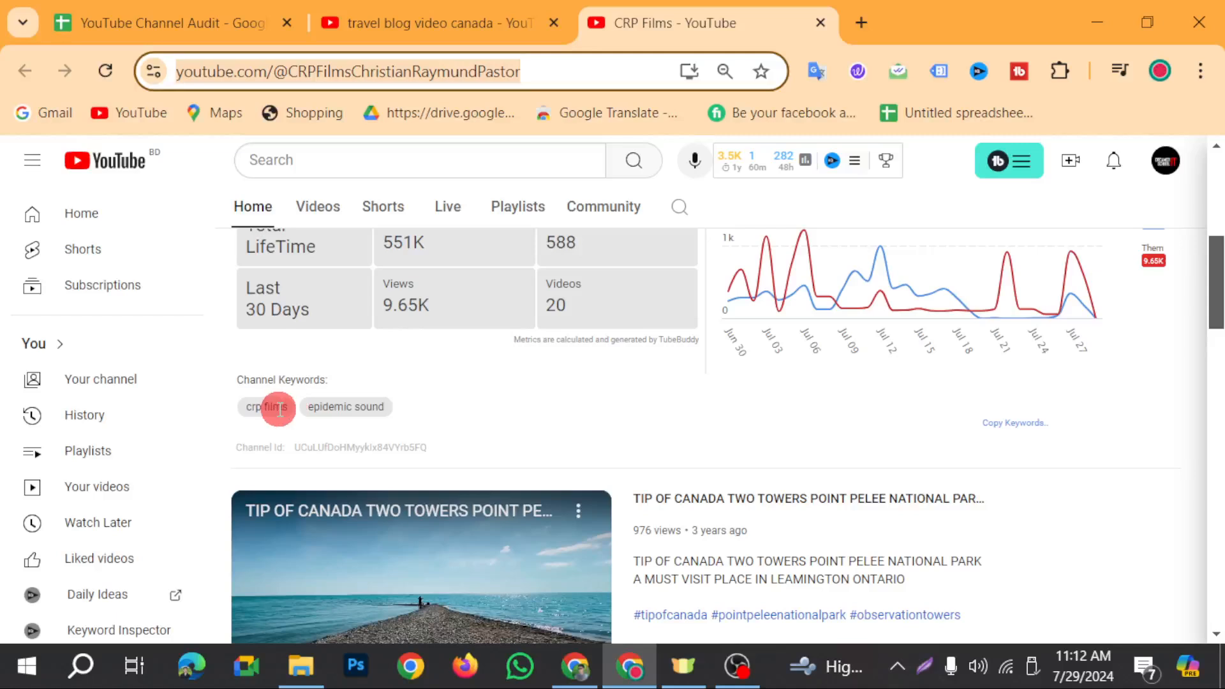
Step: Upload a screenshot of the channel's view totals and channel keywords, and paste its link into the Channel Keyword cell D6
{"action": "scroll", "coordinate": [274, 407], "scroll_direction": "up", "scroll_amount": 2}
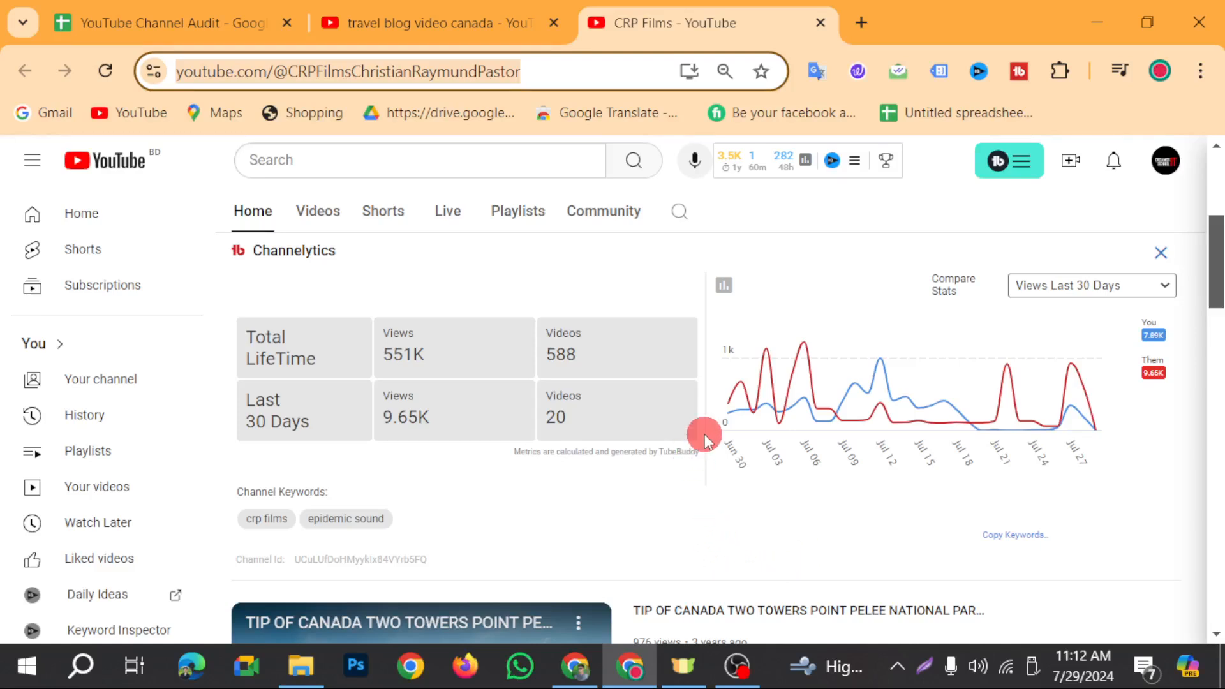
{"action": "left_click", "coordinate": [923, 671]}
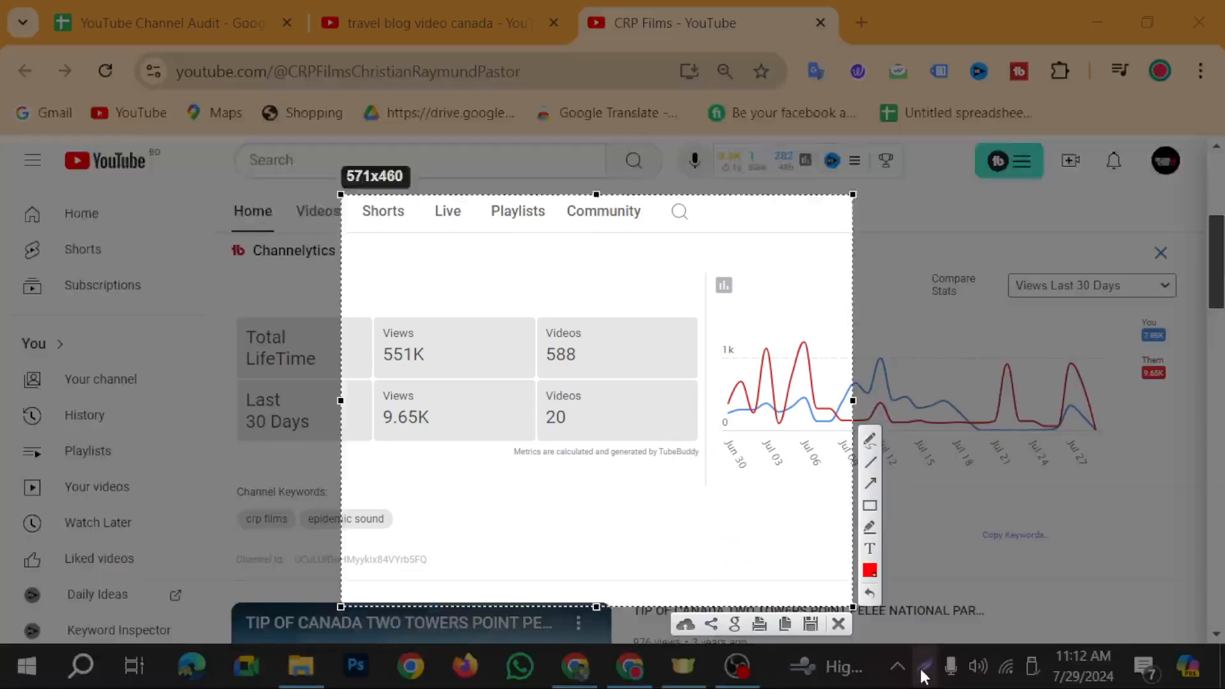
{"action": "mouse_move", "coordinate": [214, 303]}
{"action": "left_mouse_down"}
{"action": "mouse_move", "coordinate": [563, 449]}
{"action": "mouse_move", "coordinate": [692, 514]}
{"action": "mouse_move", "coordinate": [695, 546]}
{"action": "mouse_move", "coordinate": [709, 546]}
{"action": "left_mouse_up"}
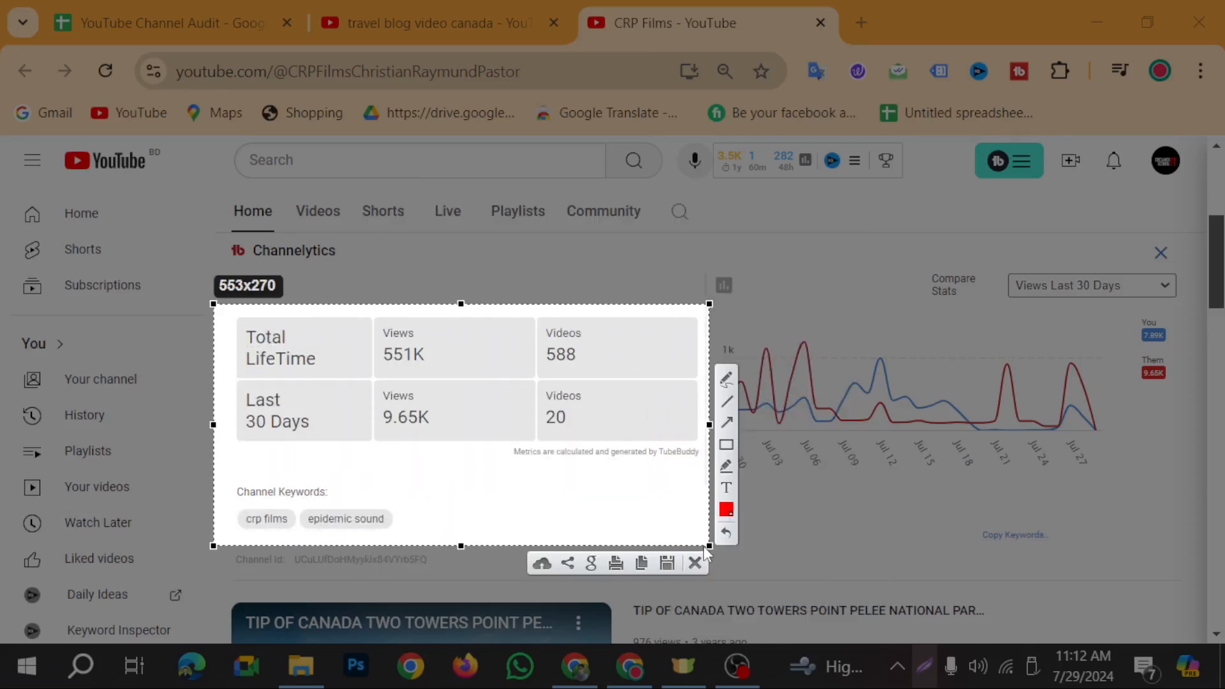
{"action": "left_click", "coordinate": [541, 564]}
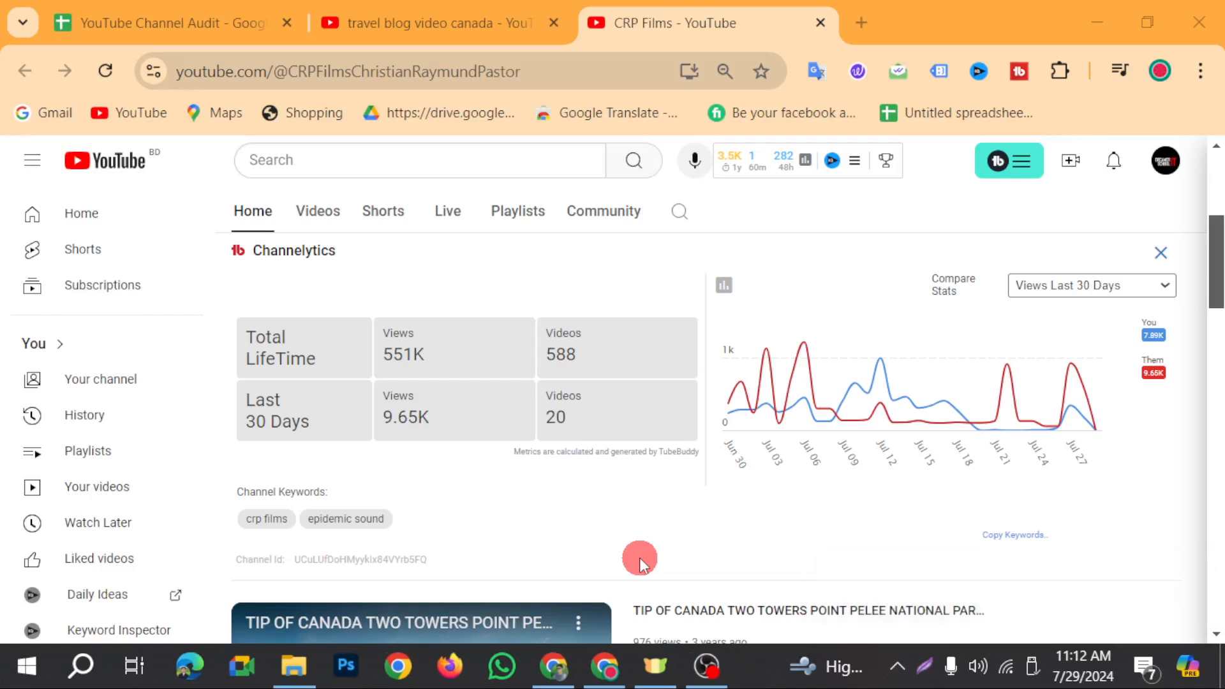
{"action": "left_click", "coordinate": [259, 29]}
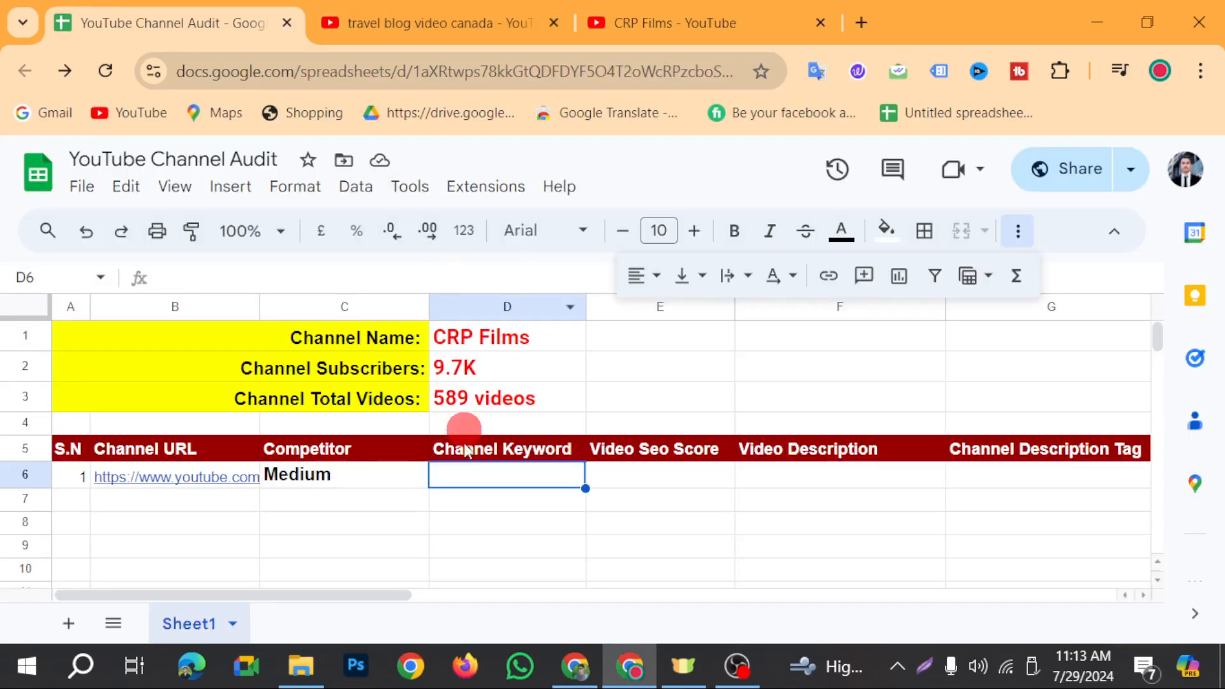
{"action": "type", "text": "https://prnt.sc/ea9v03HFjhQ1"}
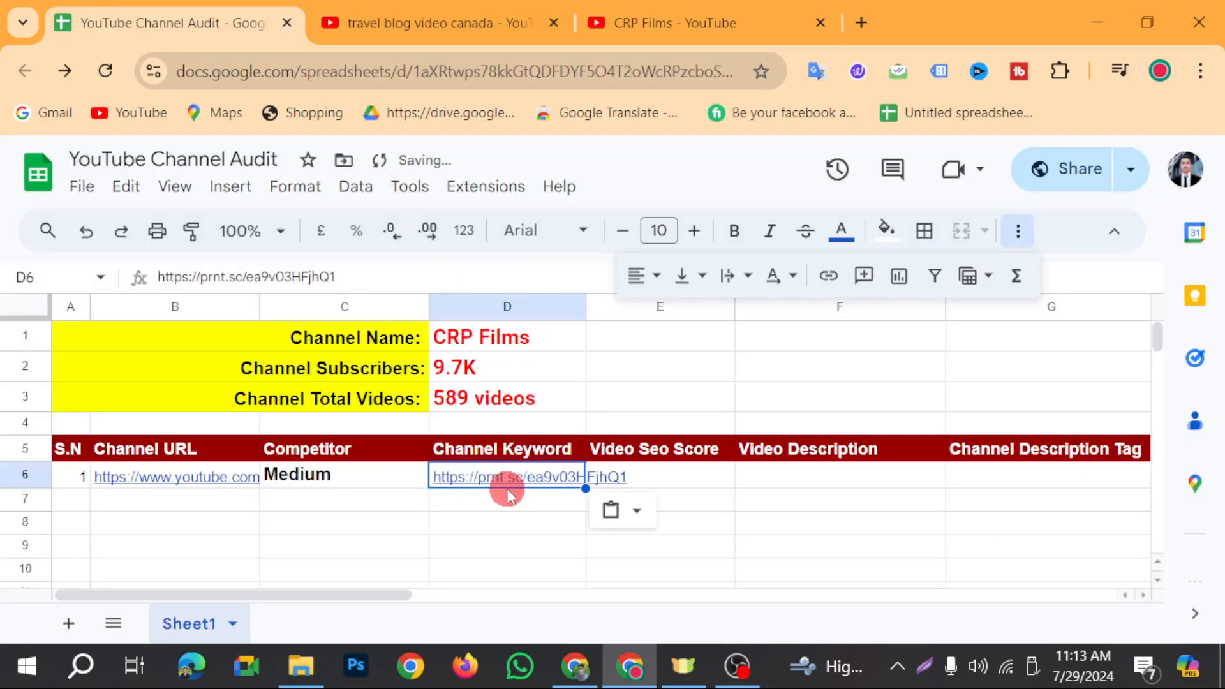
Step: Enter the note "Not Good Need Optimize" in cell D7, below the Channel Keyword screenshot link
{"action": "left_click", "coordinate": [513, 500]}
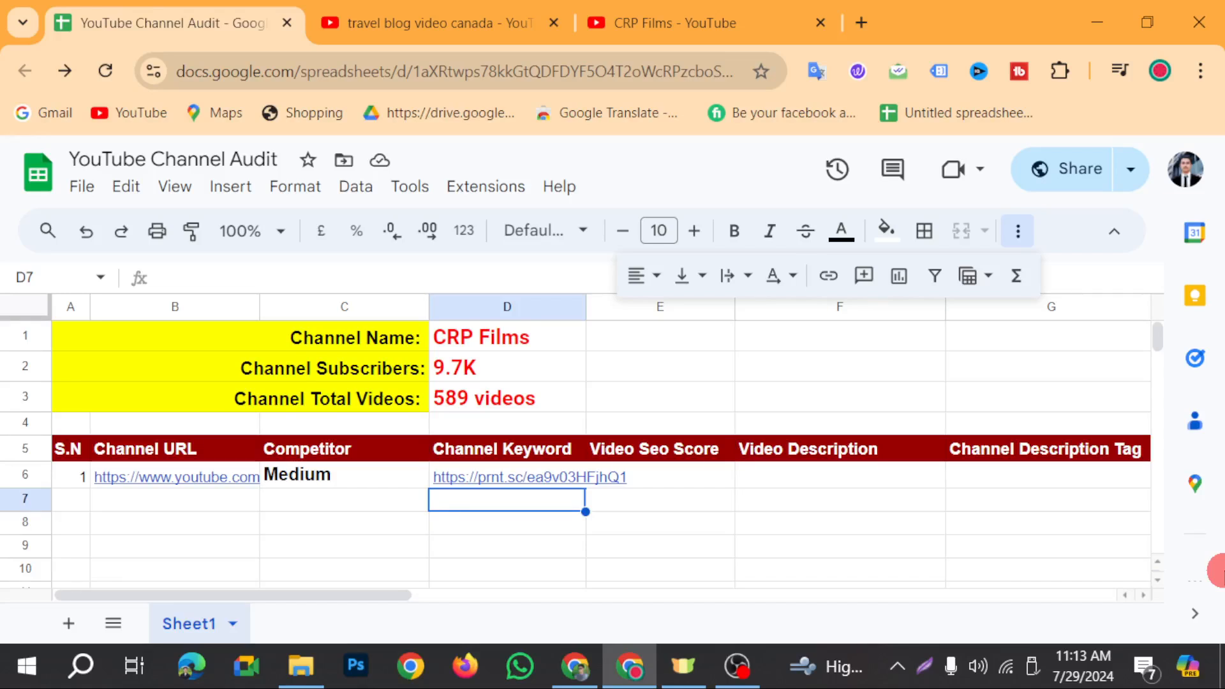
{"action": "type", "text": "Not Good"}
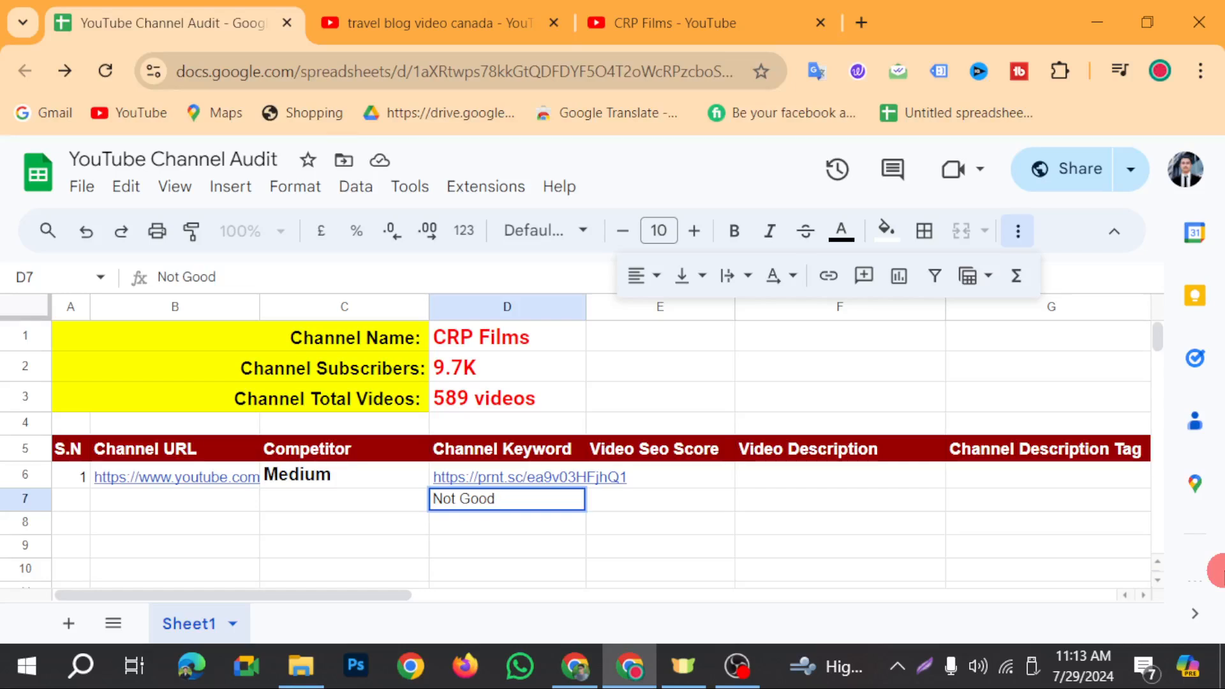
{"action": "type", "text": " Need"}
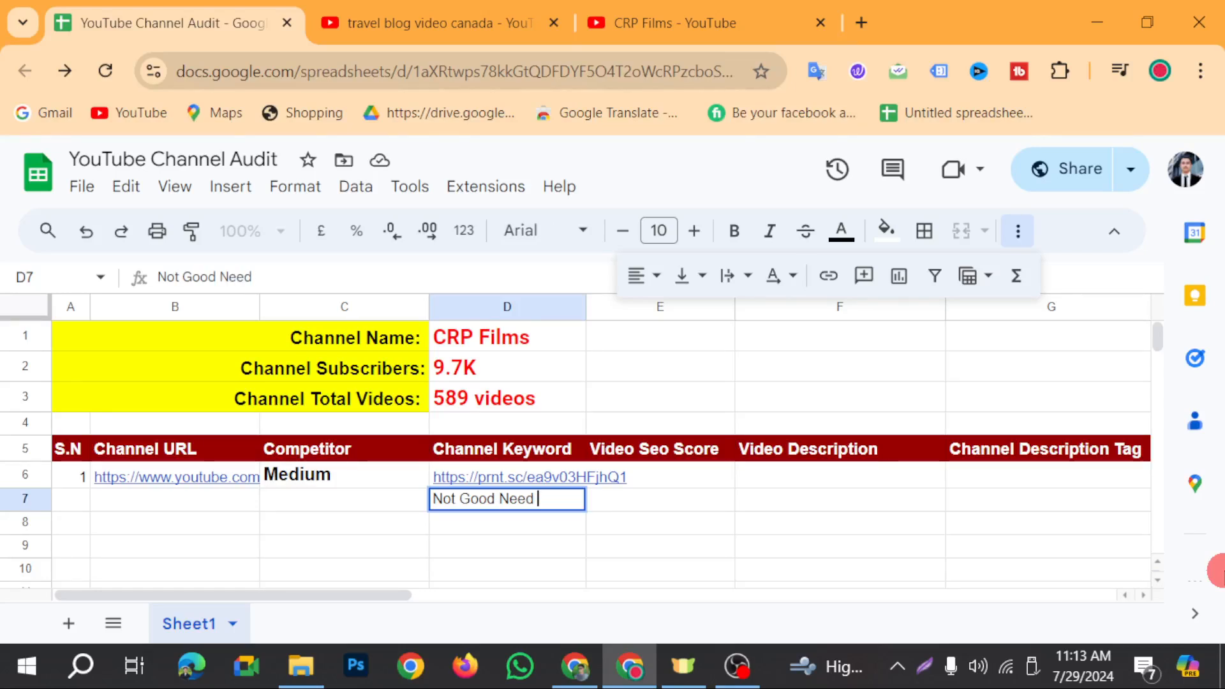
{"action": "type", "text": " Optimiz"}
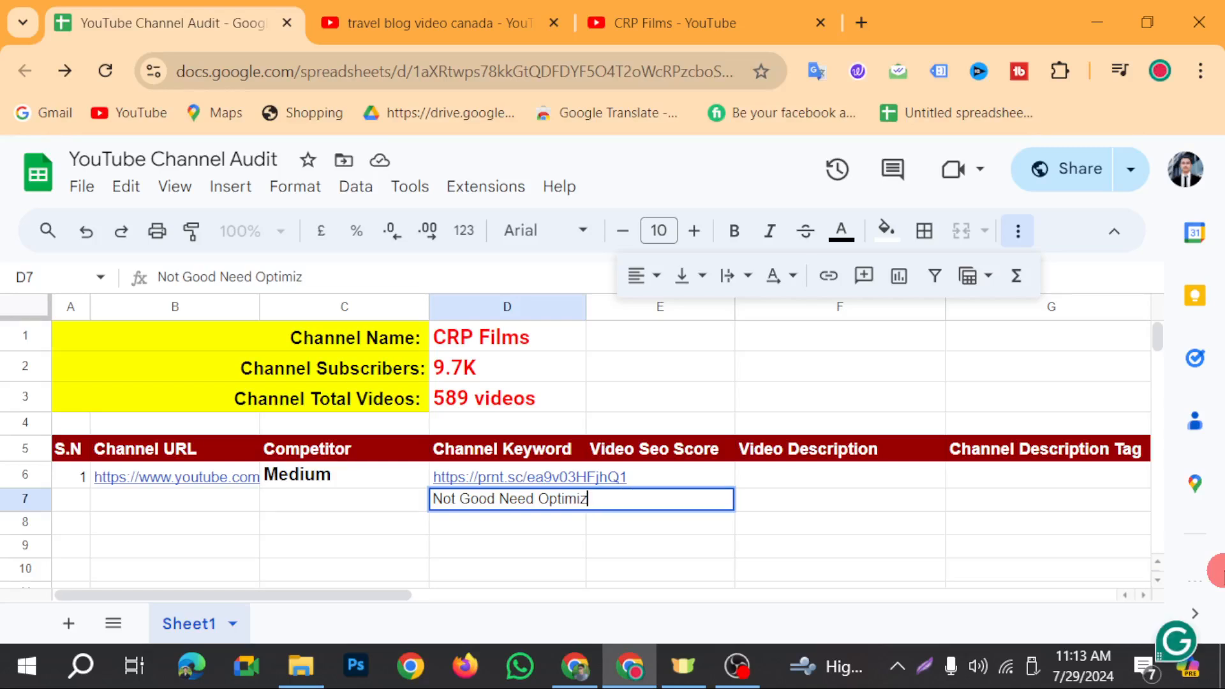
{"action": "type", "text": "ation"}
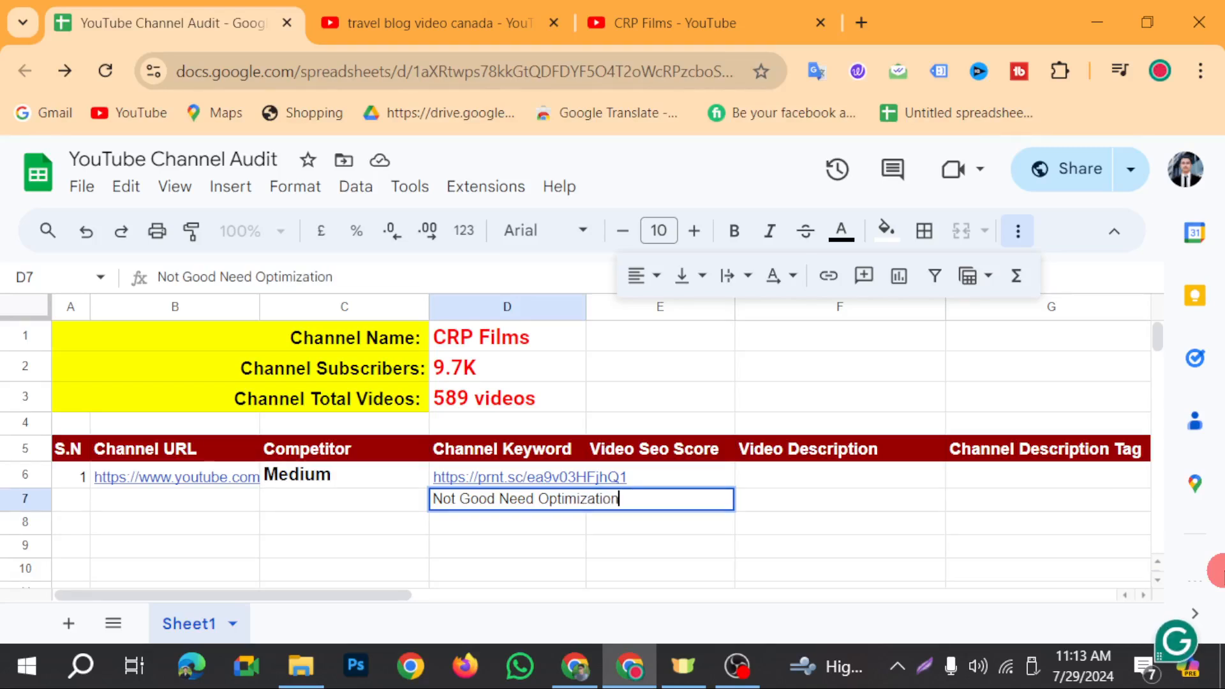
{"action": "key", "text": "BackSpace"}
{"action": "key", "text": "BackSpace"}
{"action": "key", "text": "BackSpace"}
{"action": "key", "text": "BackSpace"}
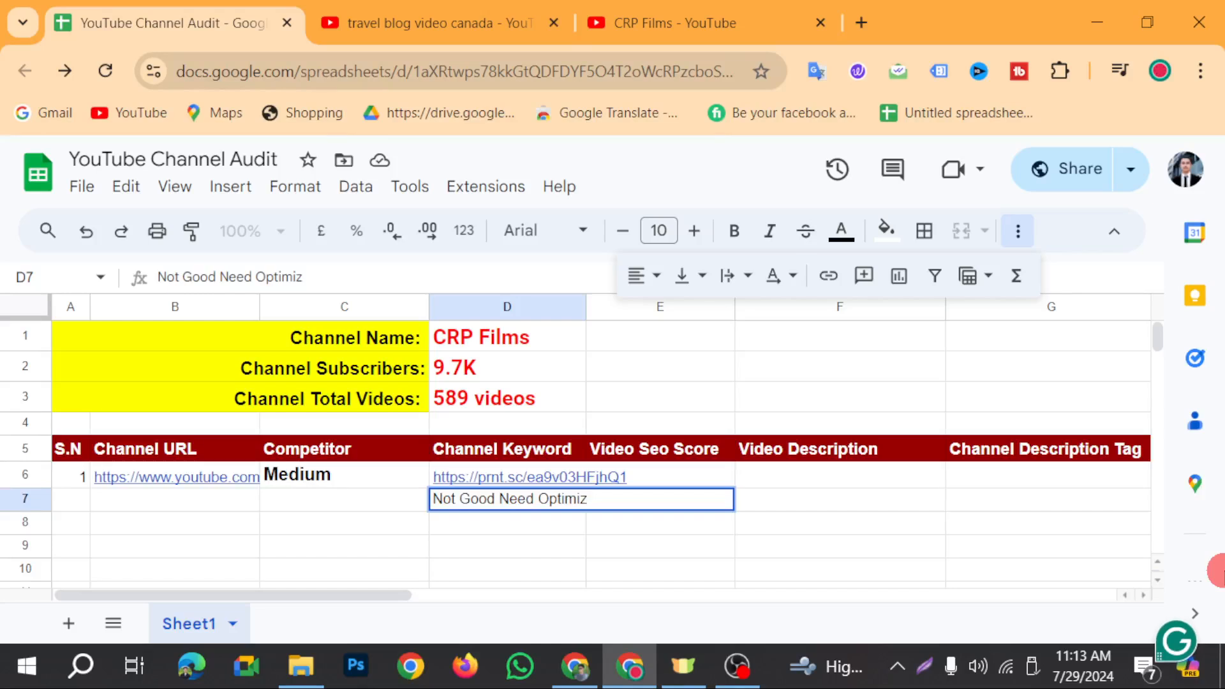
{"action": "key", "text": "BackSpace"}
{"action": "key", "text": "BackSpace"}
{"action": "type", "text": "a"}
{"action": "left_click", "coordinate": [806, 597]}
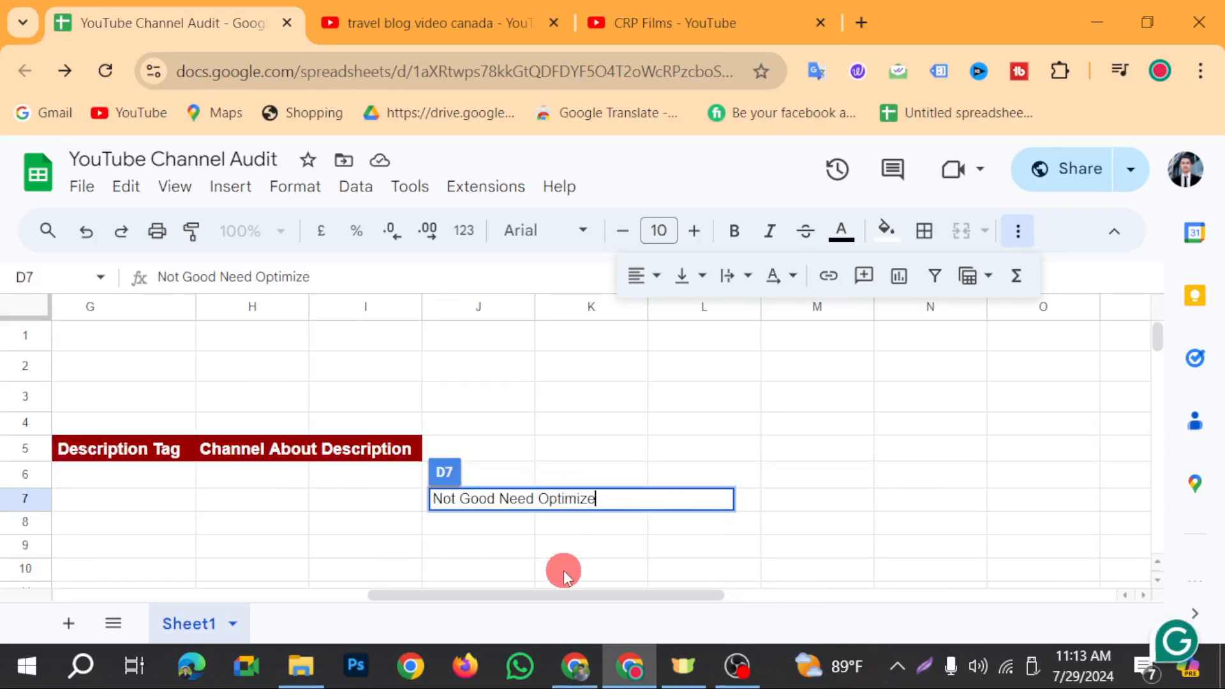
{"action": "left_click_drag", "start_coordinate": [553, 595], "coordinate": [204, 586]}
{"action": "left_click_drag", "start_coordinate": [538, 517], "coordinate": [529, 510]}
{"action": "left_click", "coordinate": [533, 508]}
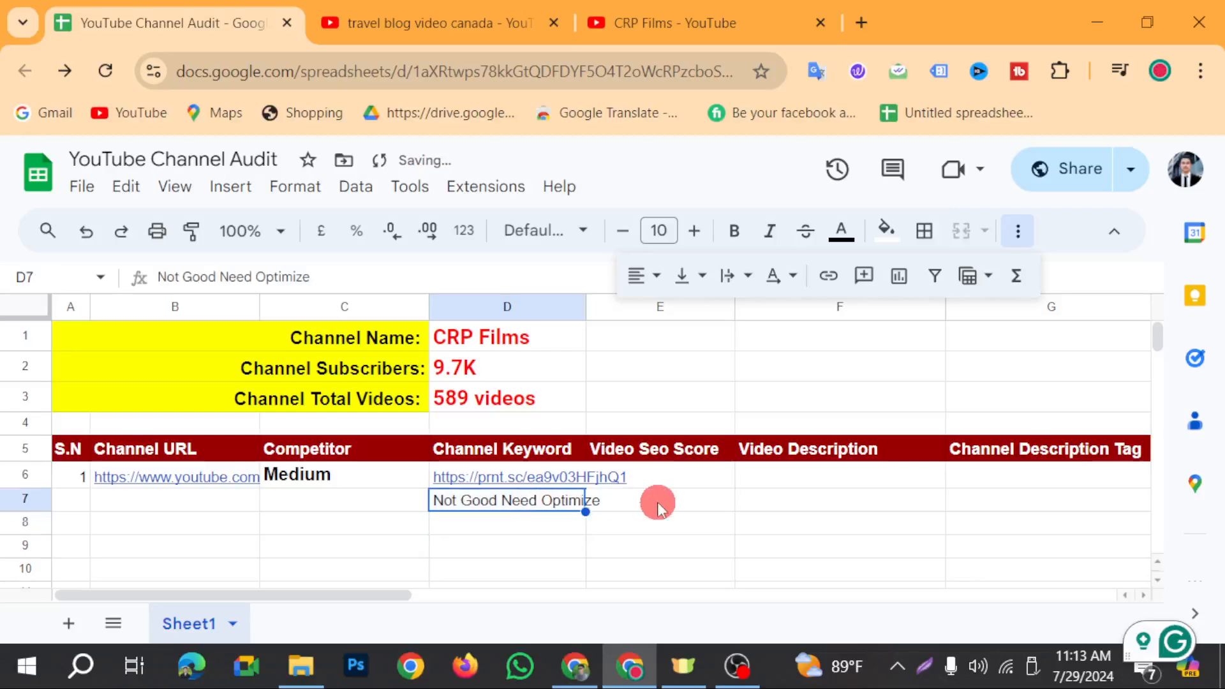
{"action": "left_click", "coordinate": [660, 505]}
Step: Select the Video Seo Score cell E6, and open the CRP Films video about LA BAIA CUCINA with playback paused
{"action": "double_click", "coordinate": [685, 478]}
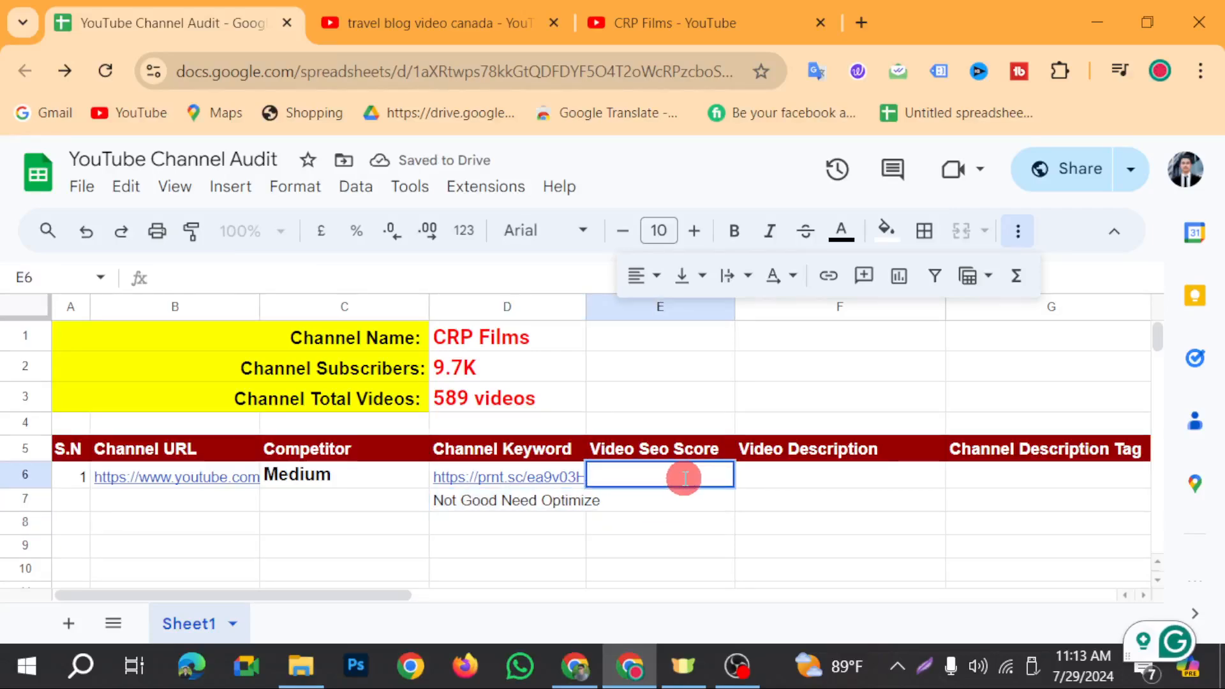
{"action": "left_click", "coordinate": [628, 22]}
{"action": "scroll", "coordinate": [296, 457], "scroll_direction": "up", "scroll_amount": 8}
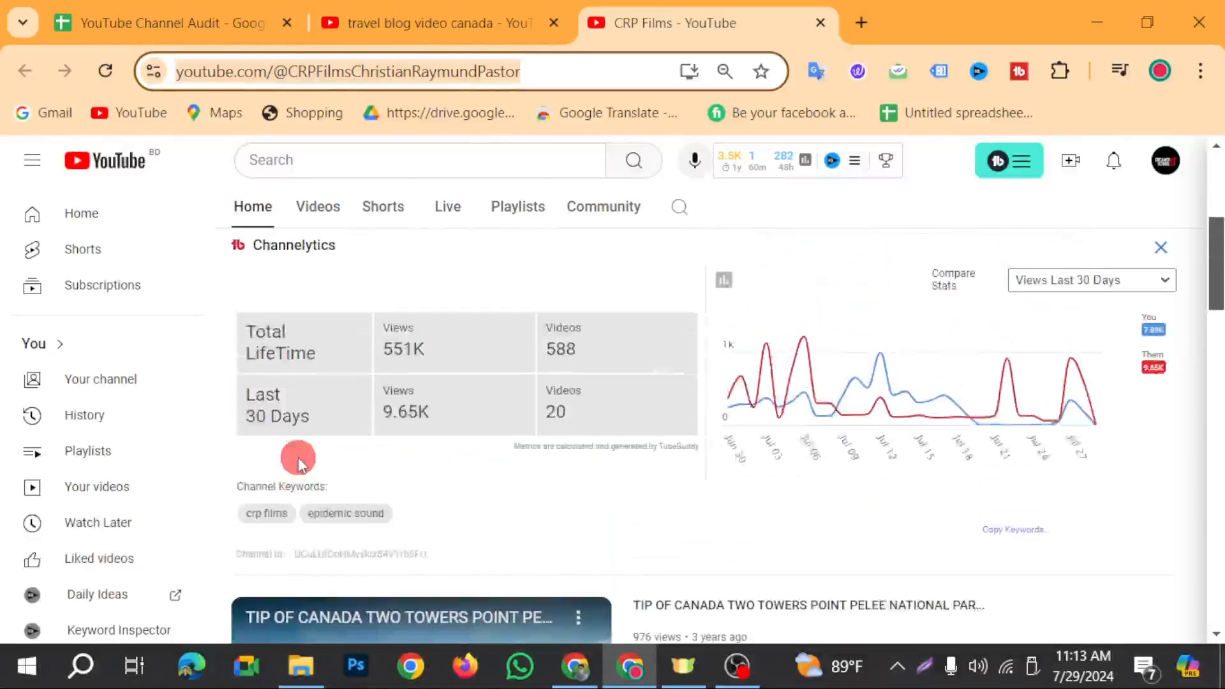
{"action": "left_click", "coordinate": [318, 436]}
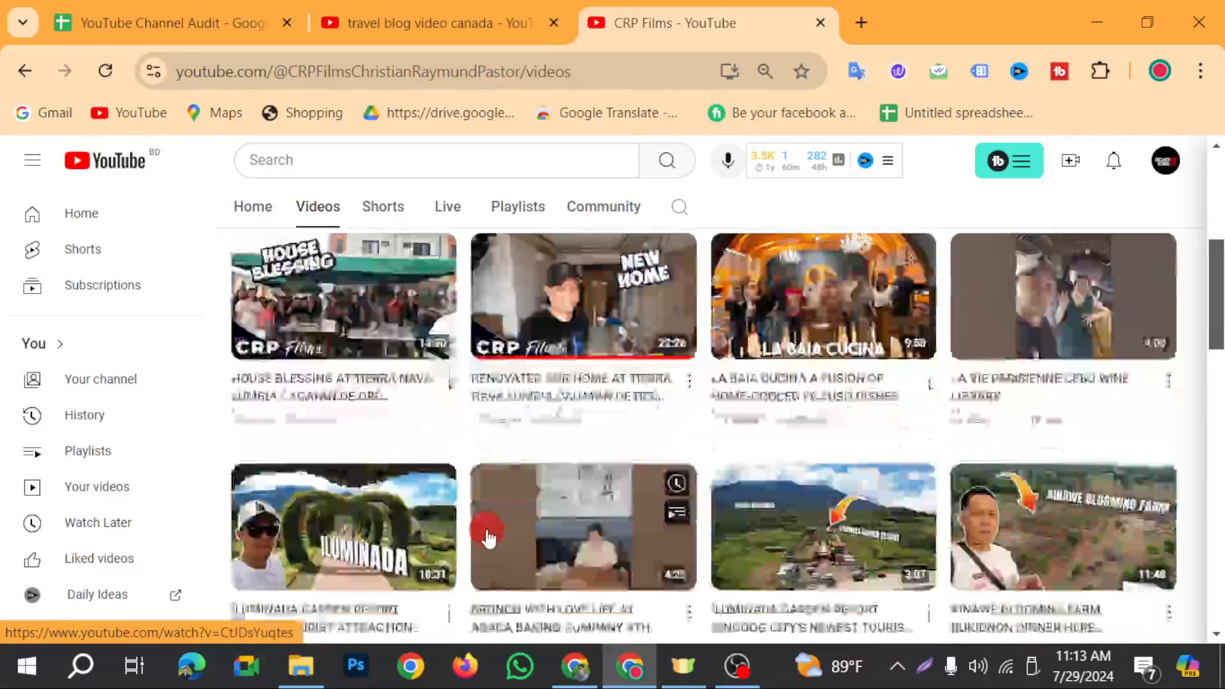
{"action": "scroll", "coordinate": [486, 533], "scroll_direction": "down", "scroll_amount": 2}
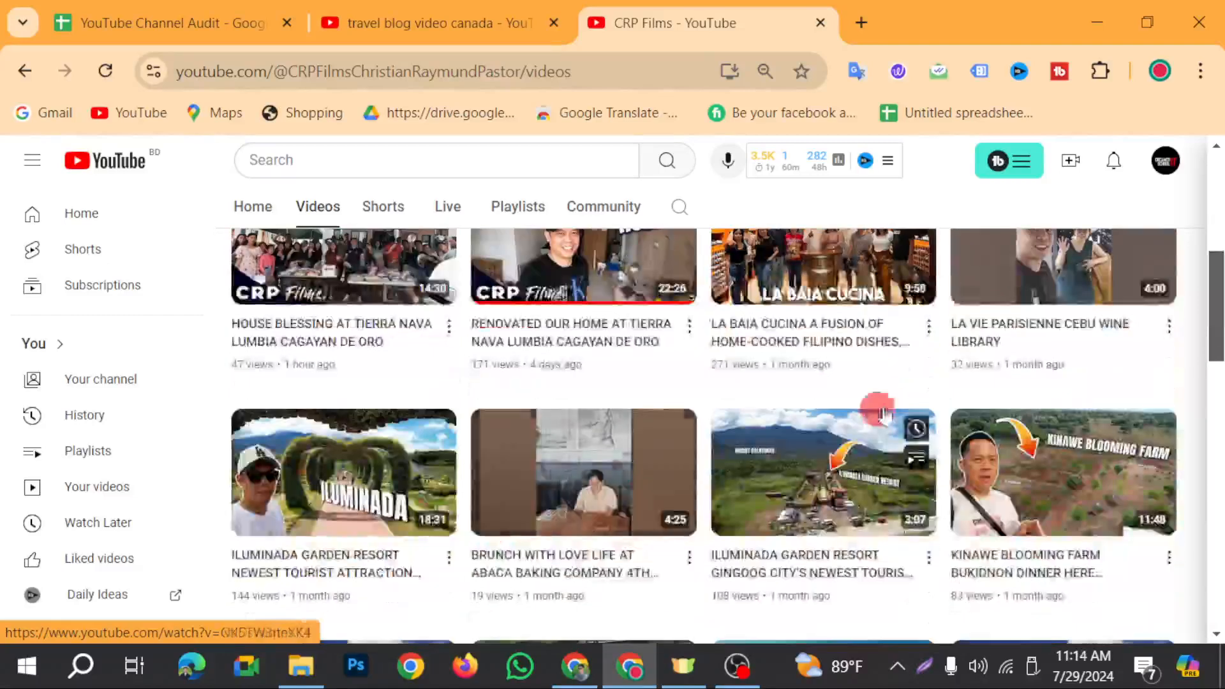
{"action": "left_click", "coordinate": [836, 333]}
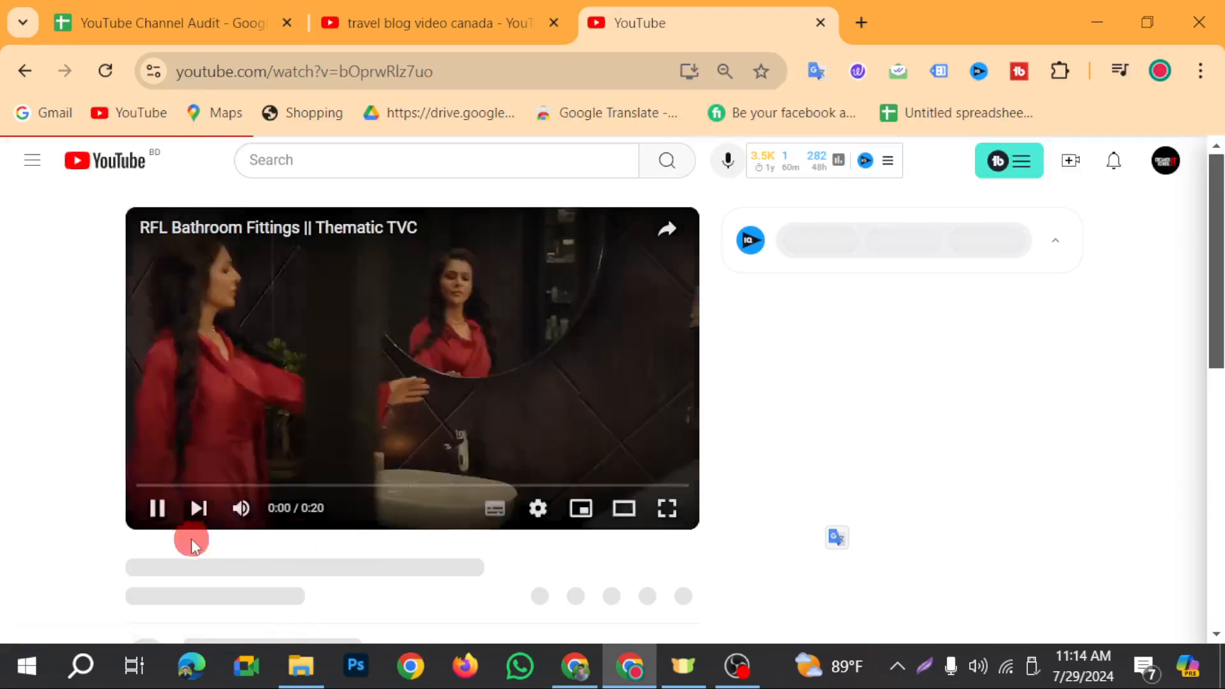
{"action": "left_click", "coordinate": [155, 520]}
Step: Load the ranked tags figure in the SEO section of the video's Videolytics
{"action": "scroll", "coordinate": [79, 518], "scroll_direction": "down", "scroll_amount": 2}
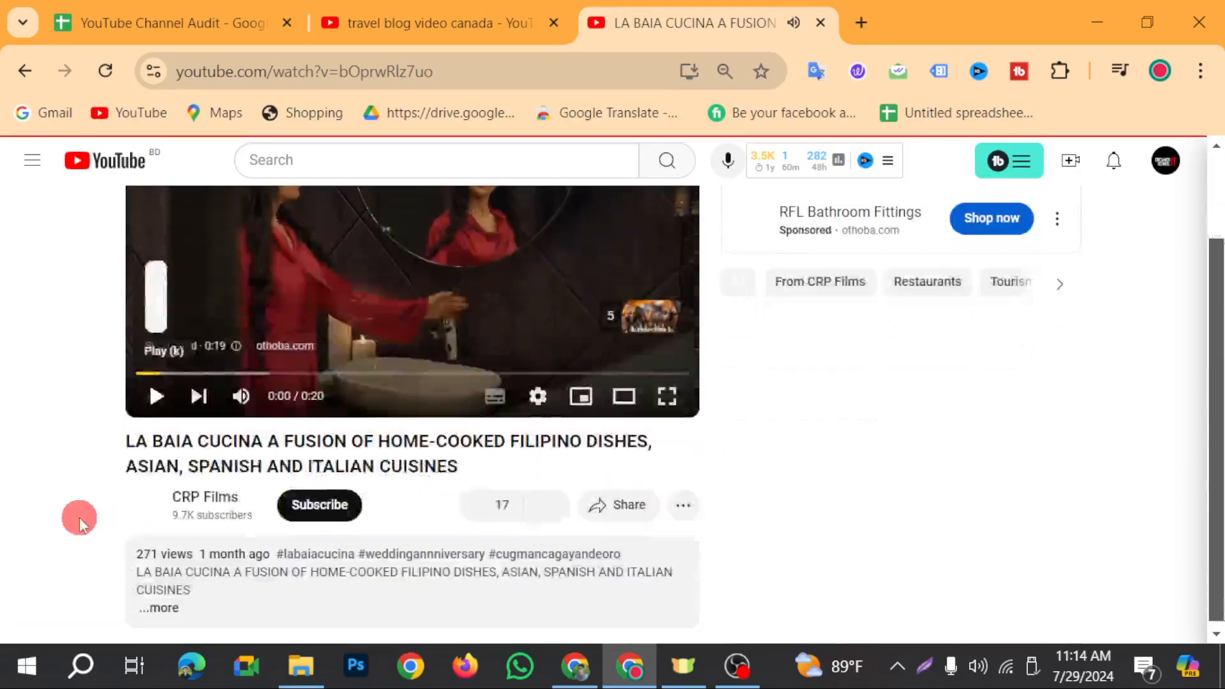
{"action": "scroll", "coordinate": [399, 536], "scroll_direction": "down", "scroll_amount": 3}
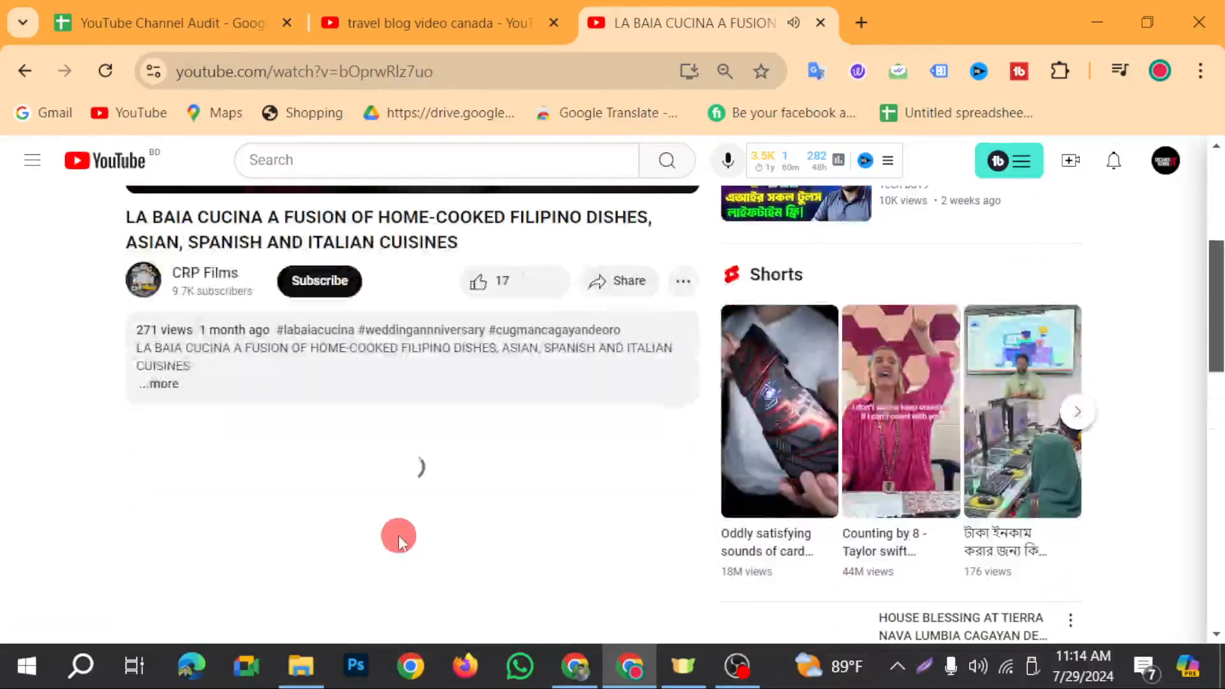
{"action": "scroll", "coordinate": [400, 536], "scroll_direction": "up", "scroll_amount": 5}
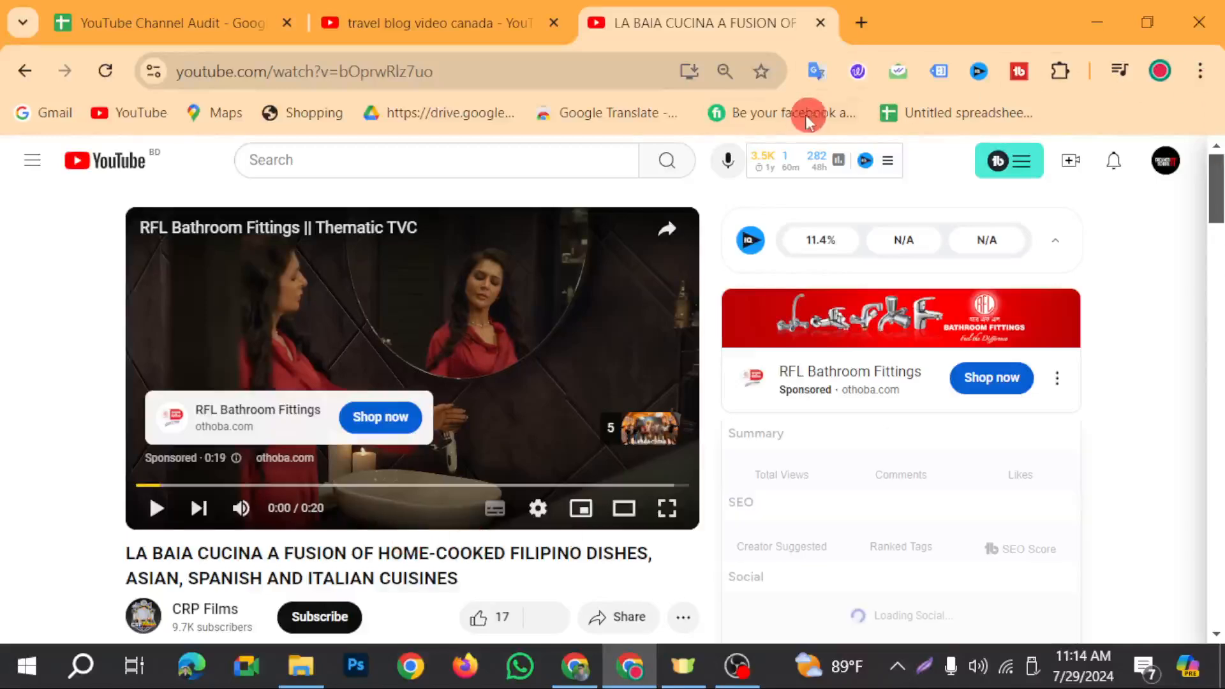
{"action": "scroll", "coordinate": [1070, 515], "scroll_direction": "down", "scroll_amount": 2}
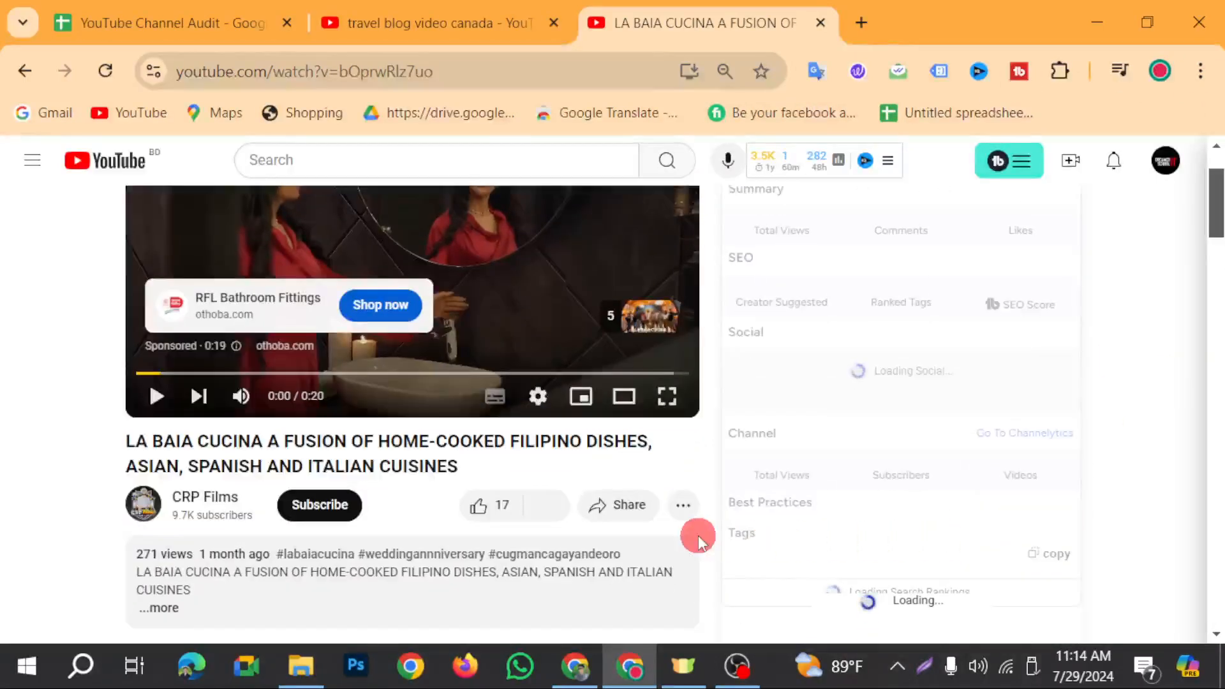
{"action": "scroll", "coordinate": [1024, 390], "scroll_direction": "down", "scroll_amount": 2}
{"action": "scroll", "coordinate": [1025, 385], "scroll_direction": "up", "scroll_amount": 4}
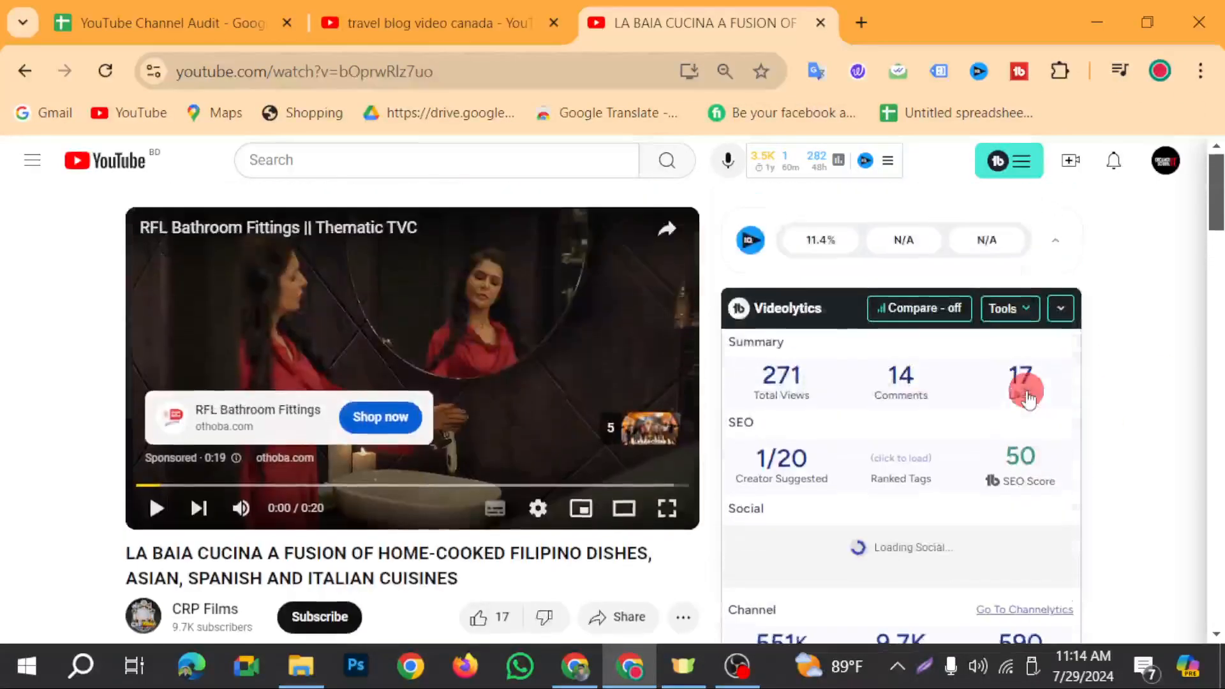
{"action": "mouse_move", "coordinate": [1047, 481]}
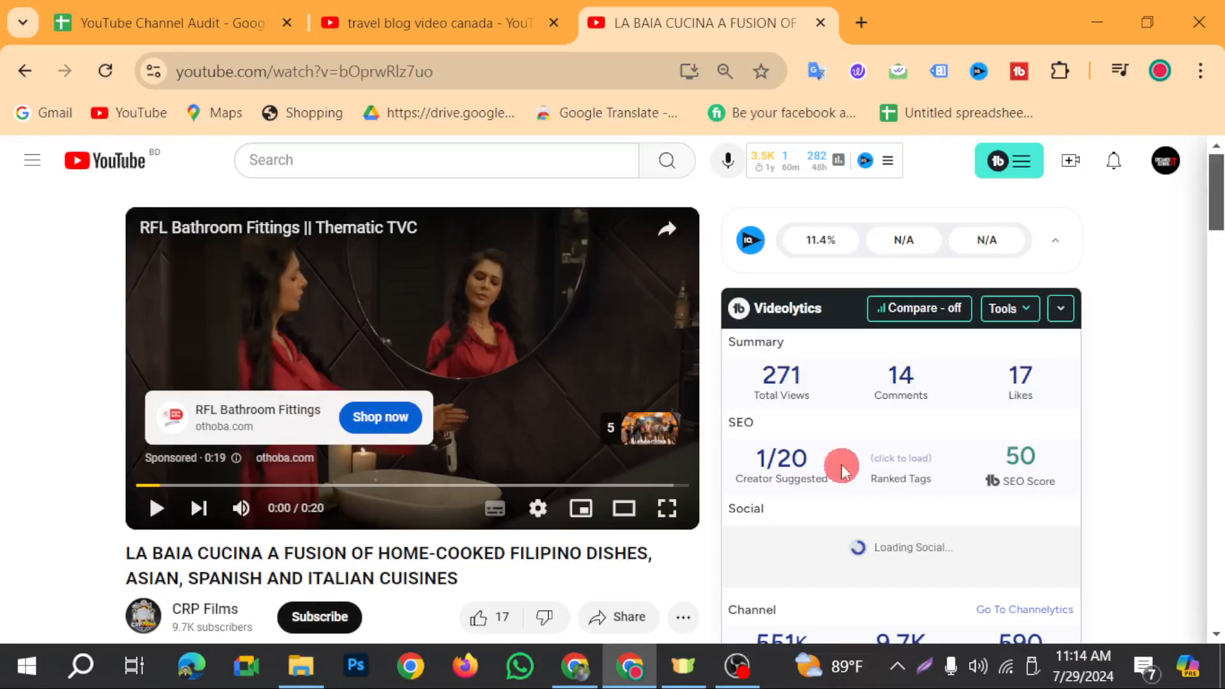
{"action": "left_click", "coordinate": [877, 459]}
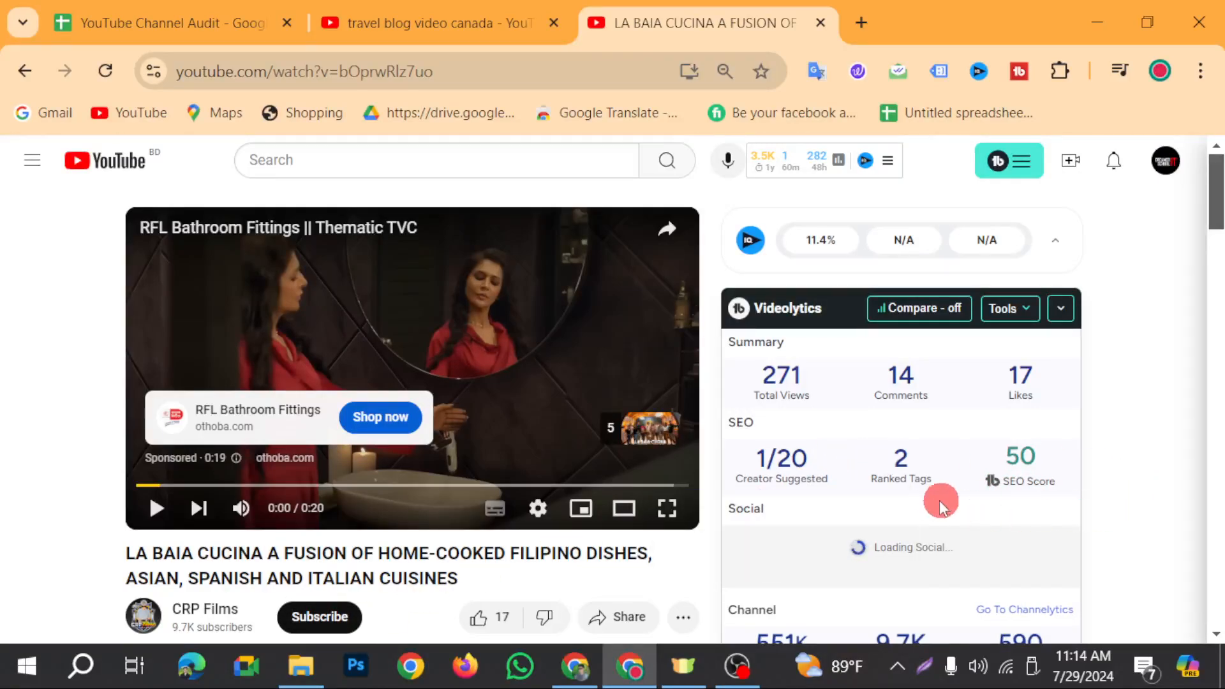
Step: Examine the video's Videolytics, including its SEO figures, channel totals and tags
{"action": "scroll", "coordinate": [1019, 531], "scroll_direction": "down", "scroll_amount": 2}
{"action": "mouse_move", "coordinate": [1027, 539]}
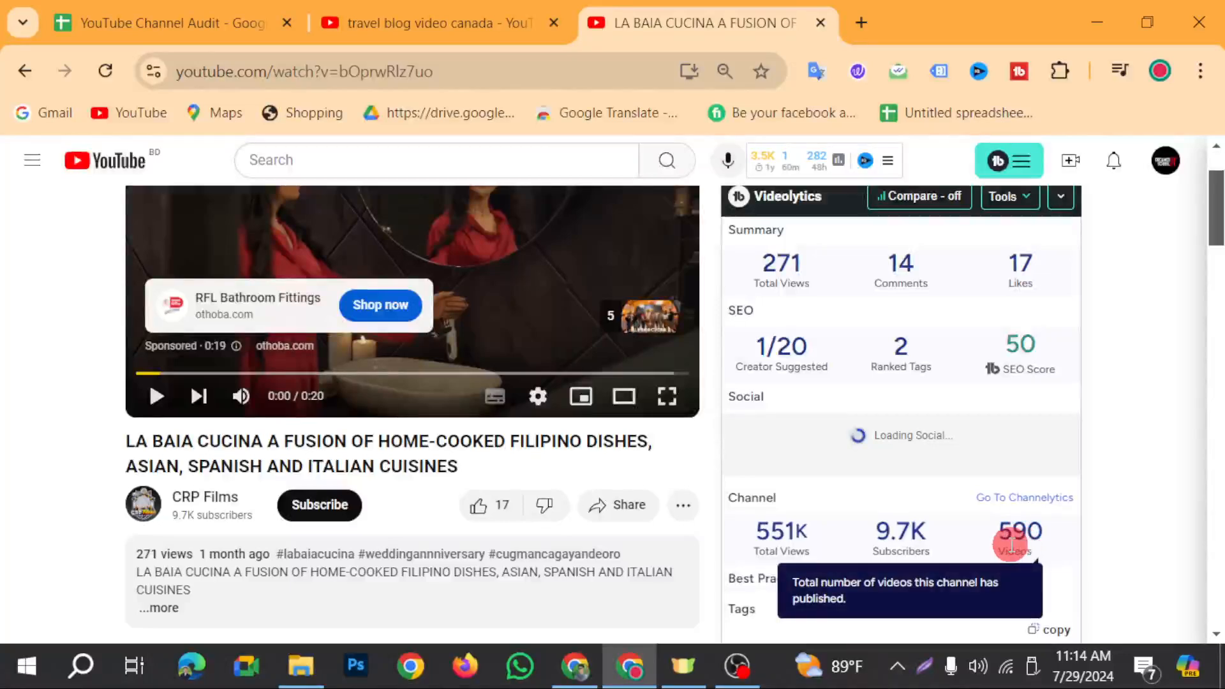
{"action": "scroll", "coordinate": [1137, 542], "scroll_direction": "down", "scroll_amount": 2}
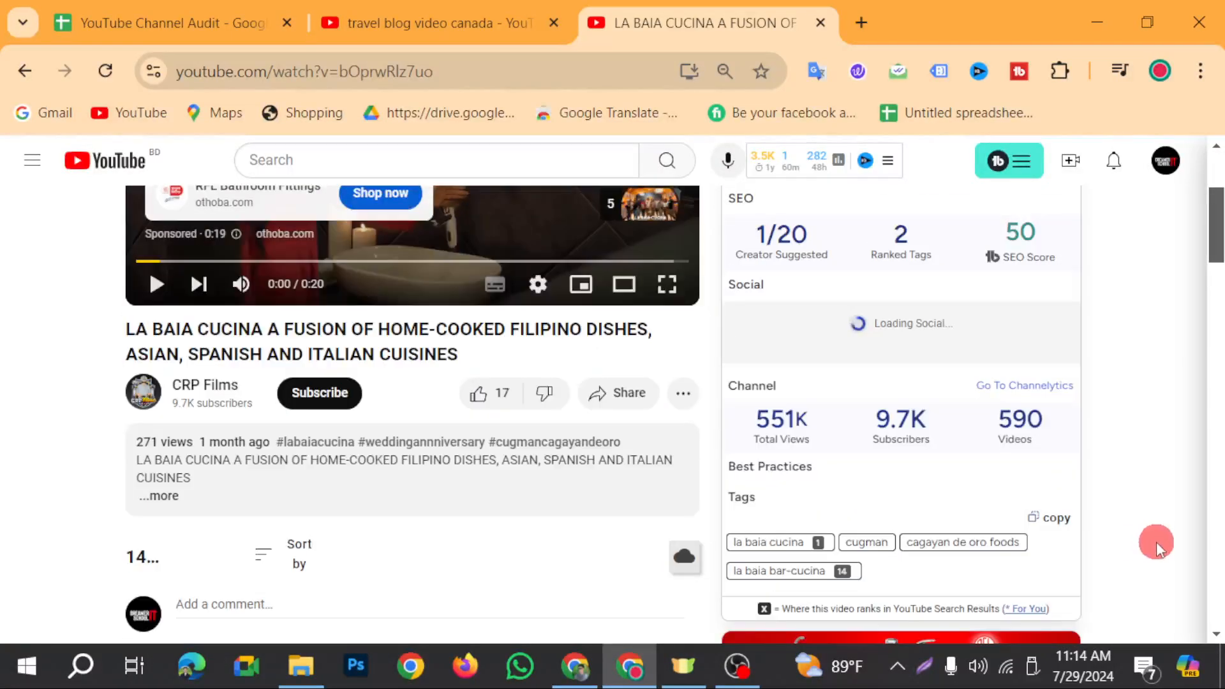
{"action": "scroll", "coordinate": [1130, 548], "scroll_direction": "up", "scroll_amount": 2}
{"action": "scroll", "coordinate": [1123, 539], "scroll_direction": "up", "scroll_amount": 2}
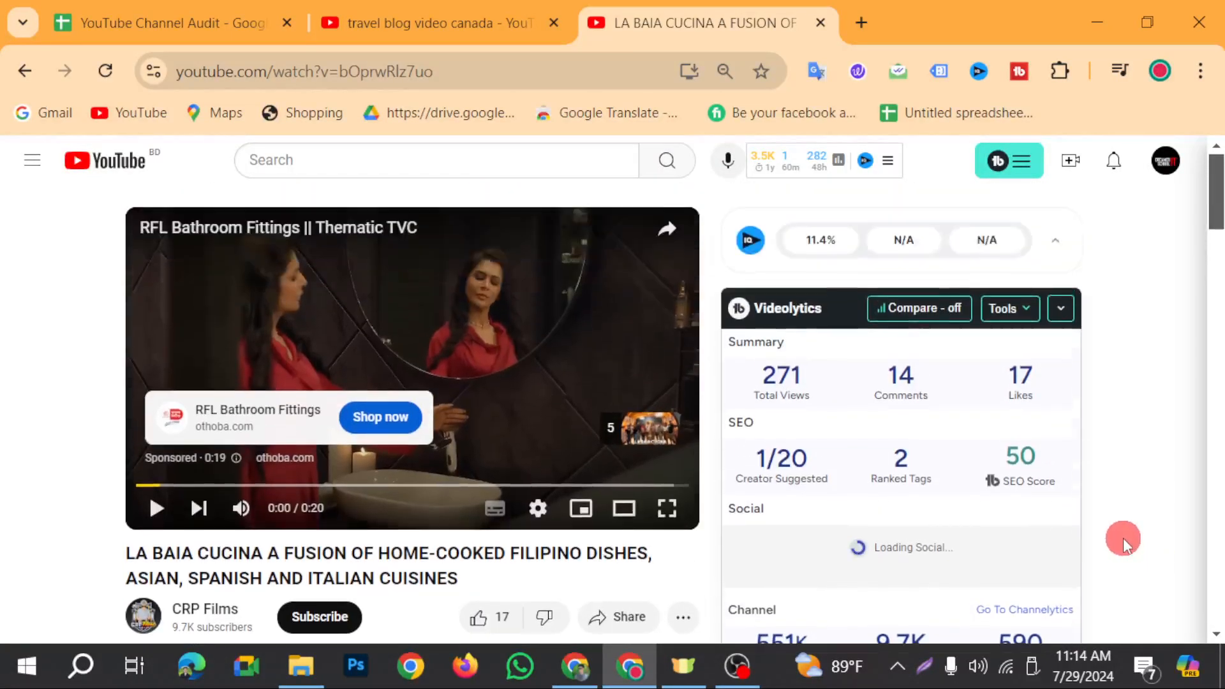
{"action": "scroll", "coordinate": [1008, 524], "scroll_direction": "down", "scroll_amount": 4}
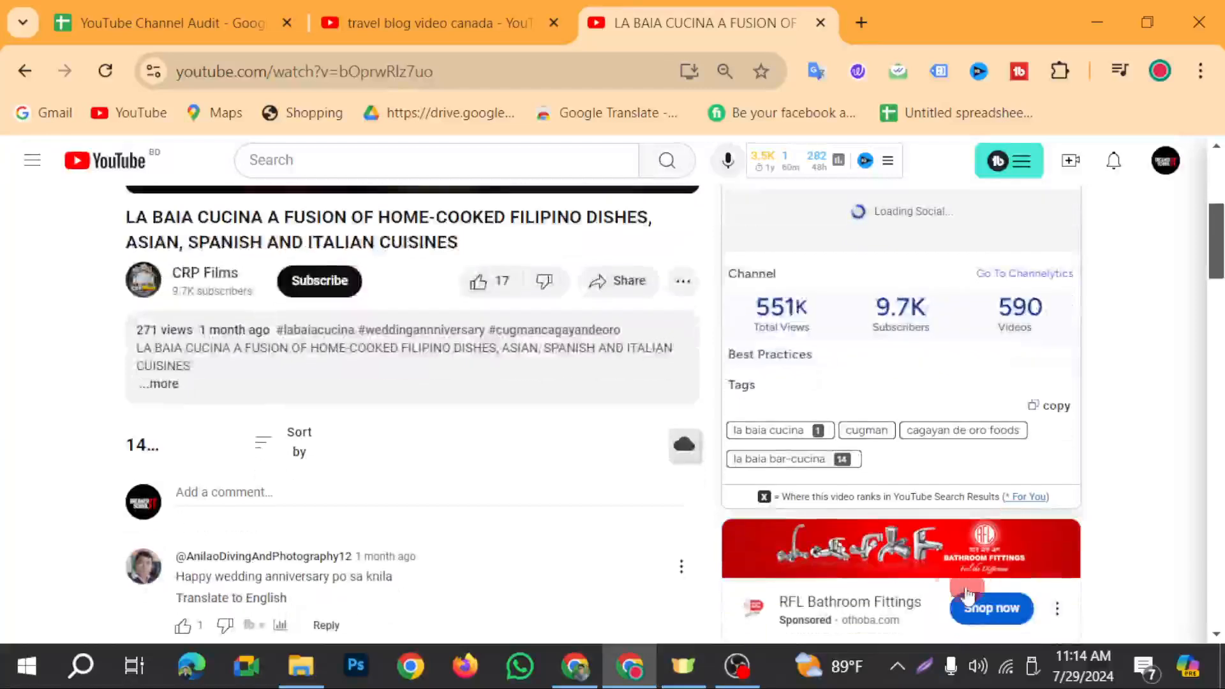
{"action": "scroll", "coordinate": [944, 590], "scroll_direction": "up", "scroll_amount": 2}
{"action": "scroll", "coordinate": [951, 596], "scroll_direction": "up", "scroll_amount": 2}
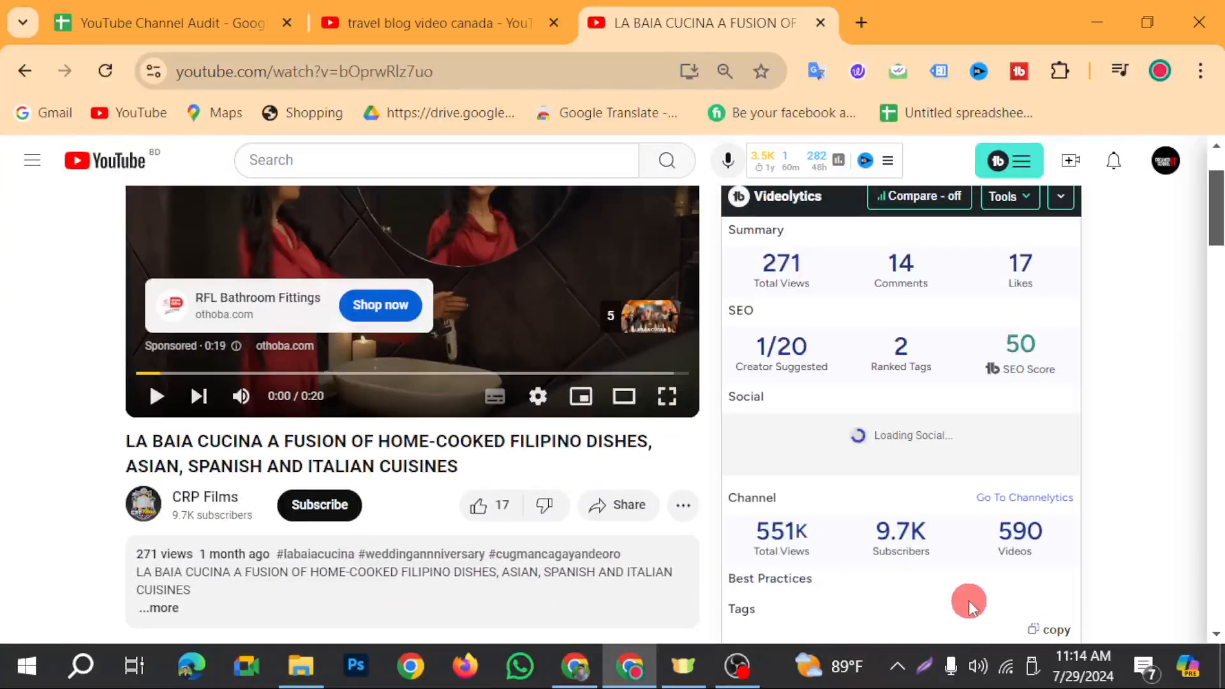
Step: Set the page zoom to 75% so more of the Videolytics details fit on screen
{"action": "key", "text": "ctrl+plus"}
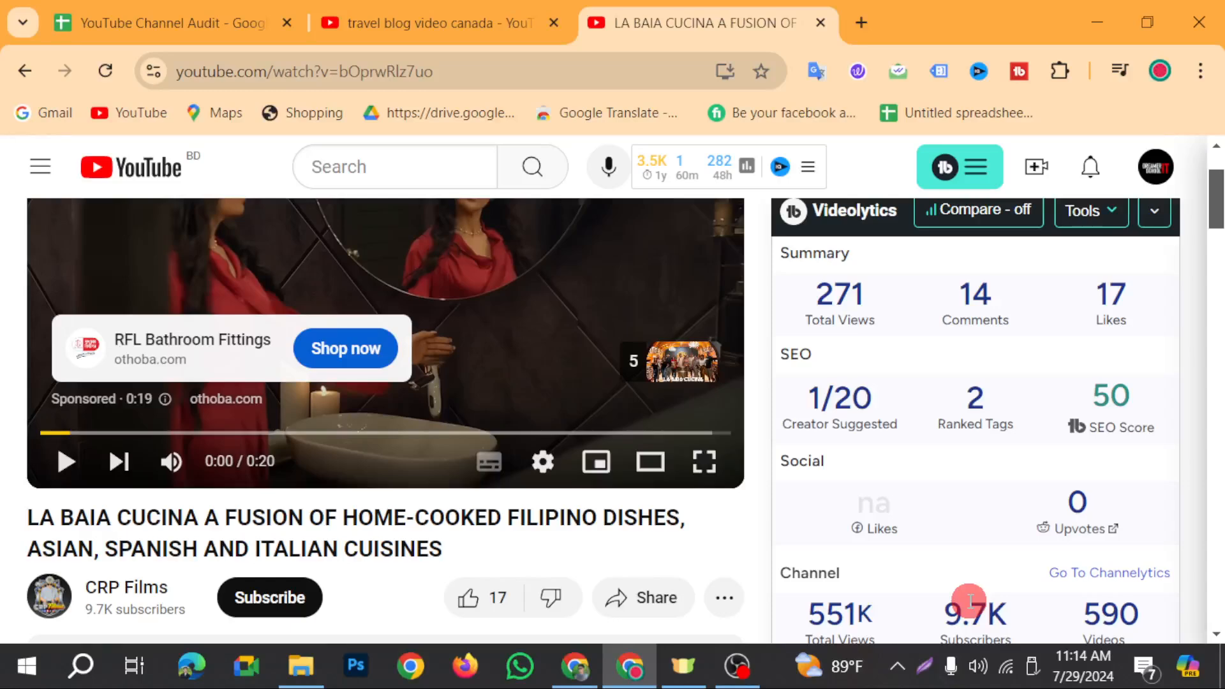
{"action": "key", "text": "ctrl+minus"}
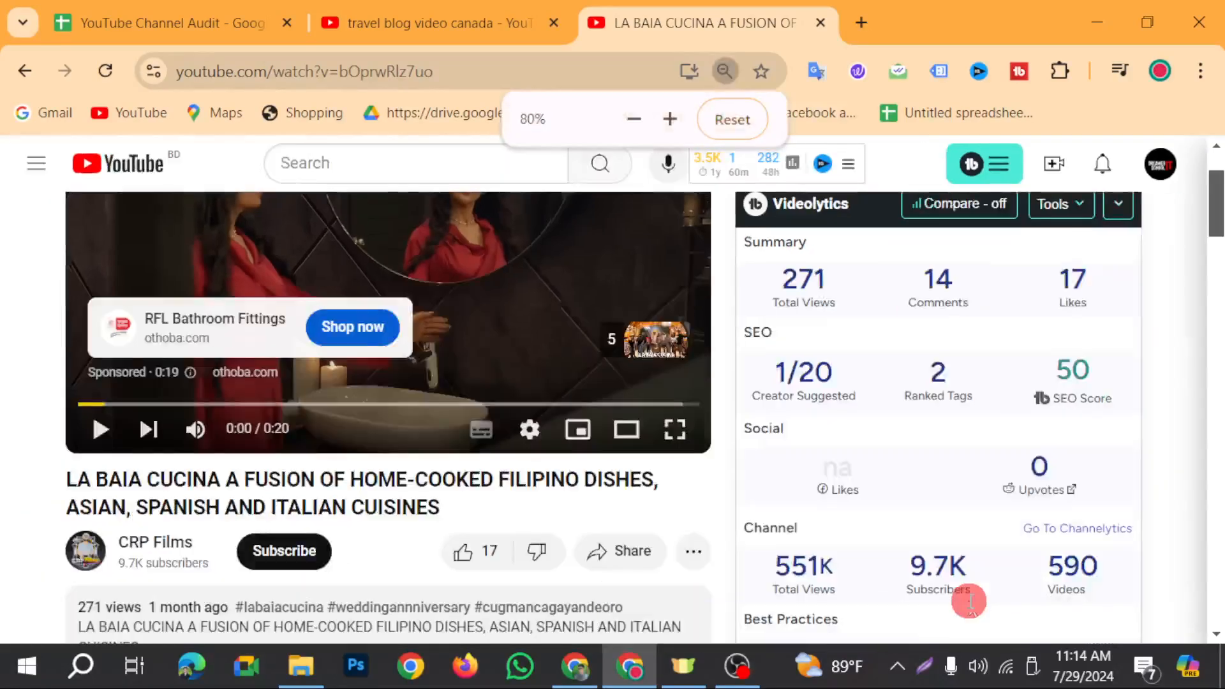
{"action": "key", "text": "ctrl+minus"}
{"action": "key", "text": "ctrl+minus"}
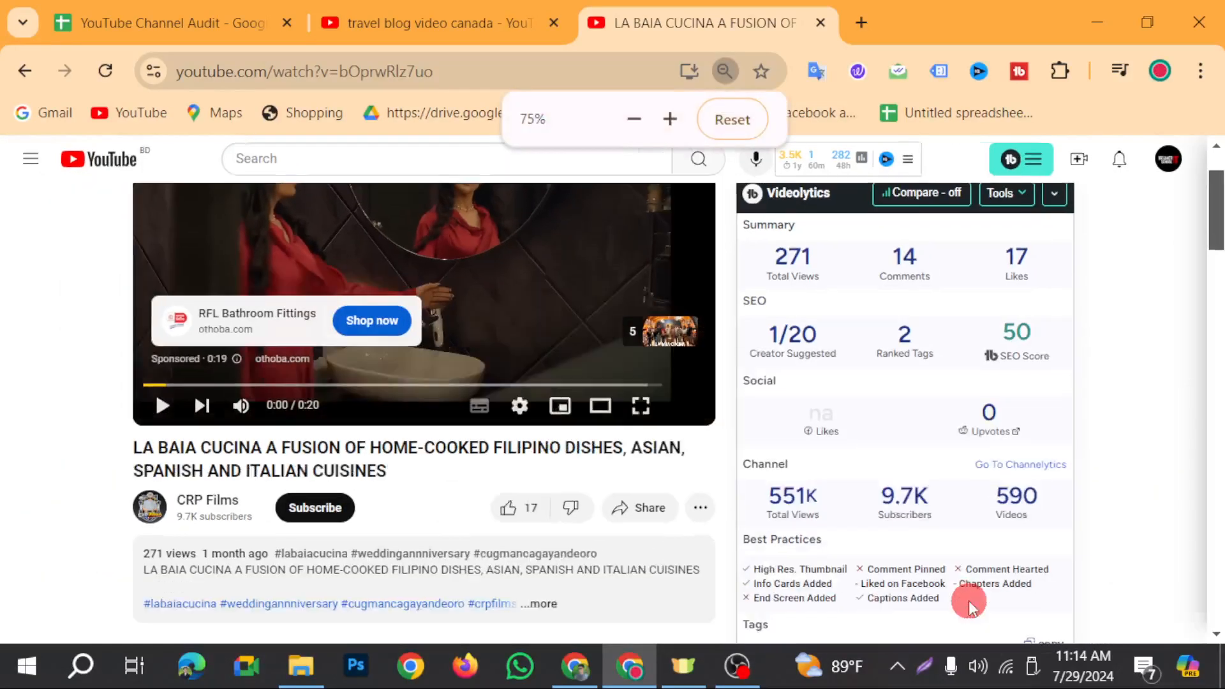
{"action": "scroll", "coordinate": [580, 327], "scroll_direction": "down", "scroll_amount": 2}
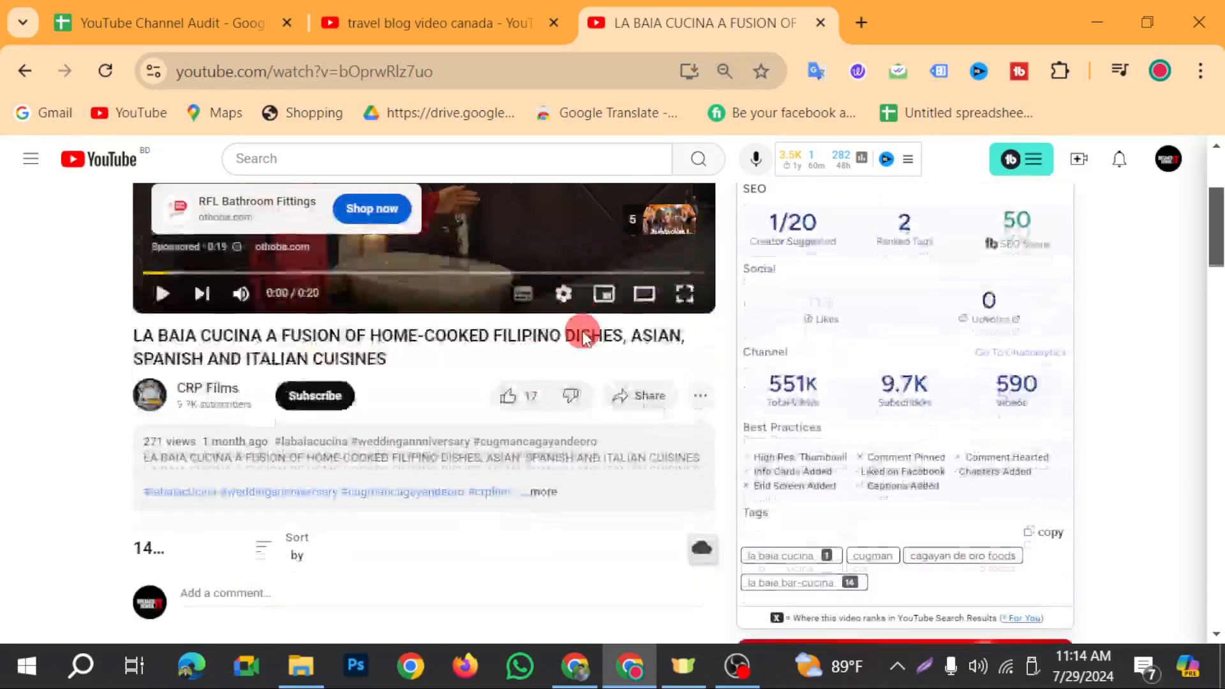
Step: Capture a screenshot of the video together with its Videolytics summary, SEO and channel figures, about 1109x440, and upload it
{"action": "scroll", "coordinate": [606, 454], "scroll_direction": "up", "scroll_amount": 2}
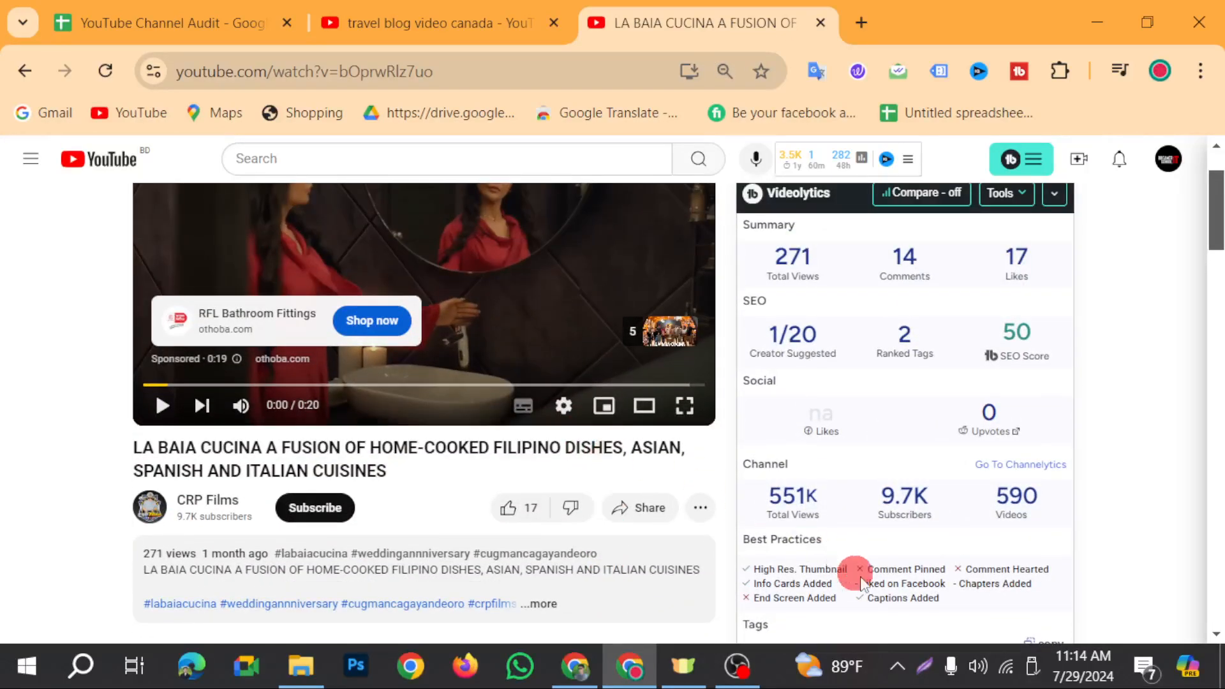
{"action": "left_click", "coordinate": [924, 667]}
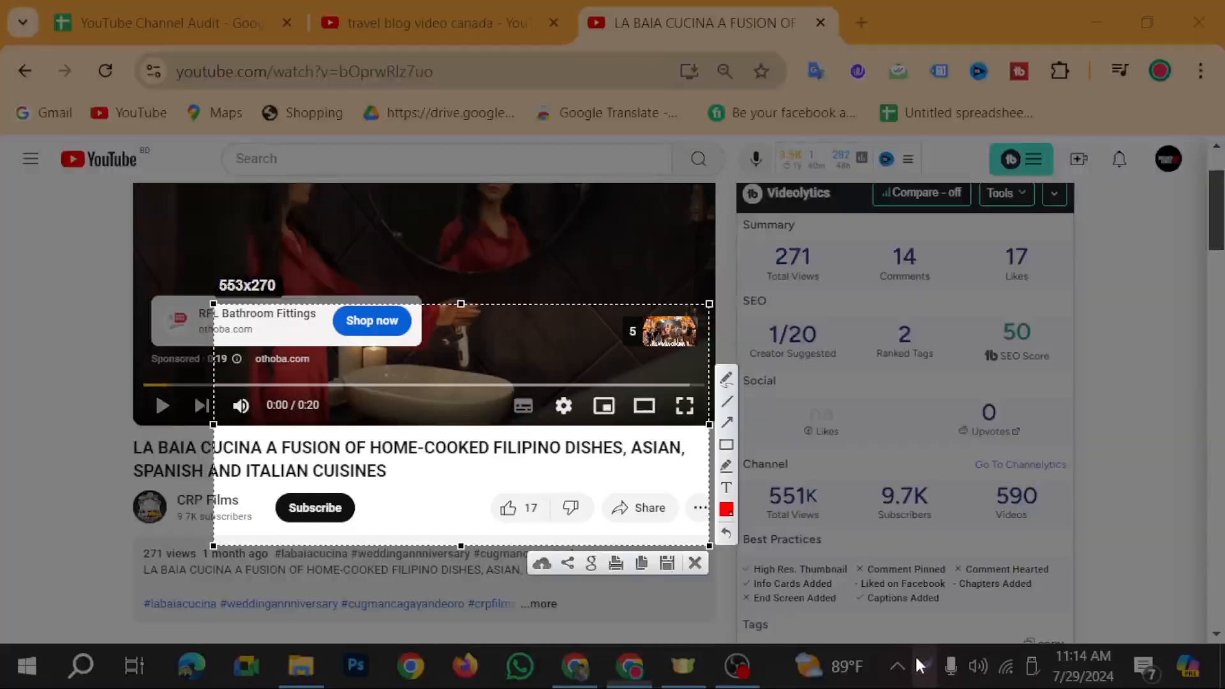
{"action": "mouse_move", "coordinate": [115, 221]}
{"action": "left_mouse_down"}
{"action": "mouse_move", "coordinate": [1085, 355]}
{"action": "mouse_move", "coordinate": [1118, 478]}
{"action": "mouse_move", "coordinate": [1095, 507]}
{"action": "mouse_move", "coordinate": [1109, 633]}
{"action": "mouse_move", "coordinate": [1104, 604]}
{"action": "mouse_move", "coordinate": [1109, 616]}
{"action": "left_mouse_up"}
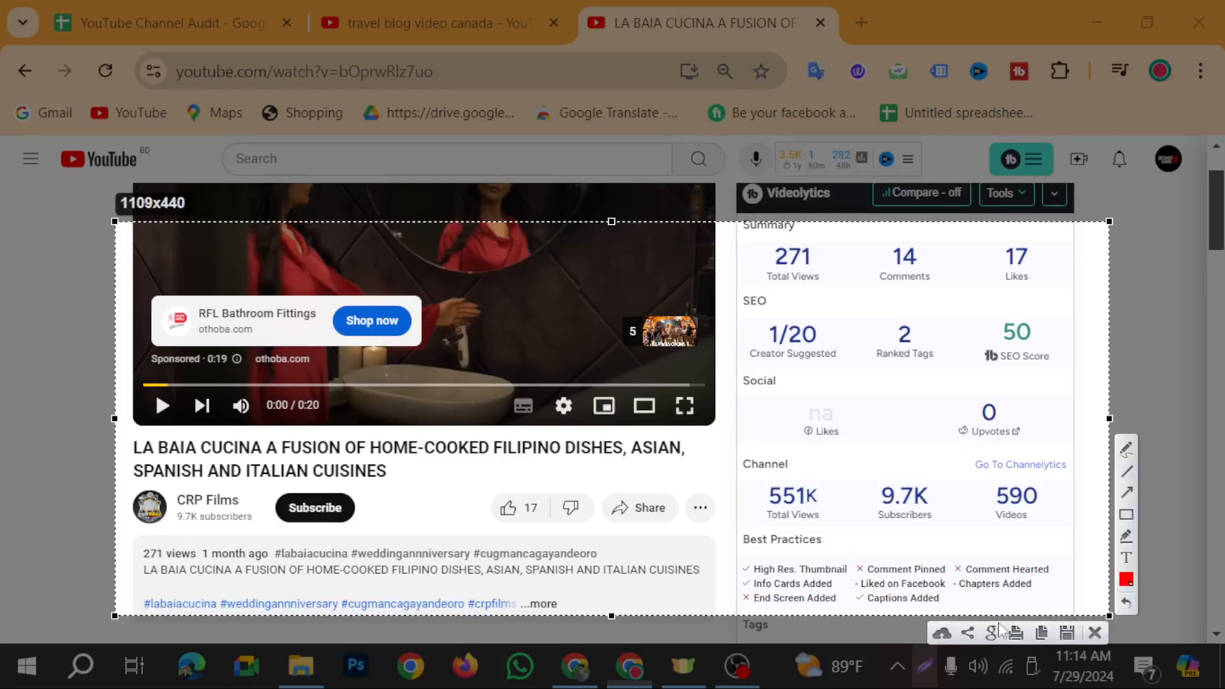
{"action": "left_click", "coordinate": [950, 635]}
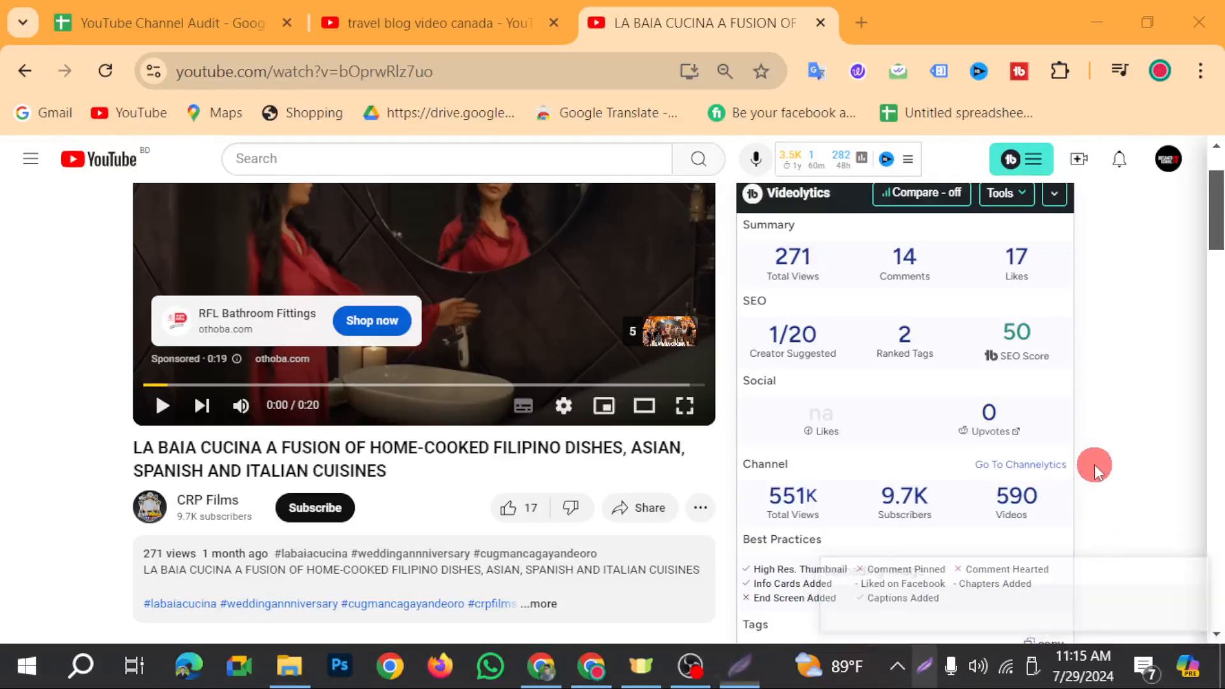
{"action": "left_click", "coordinate": [167, 23]}
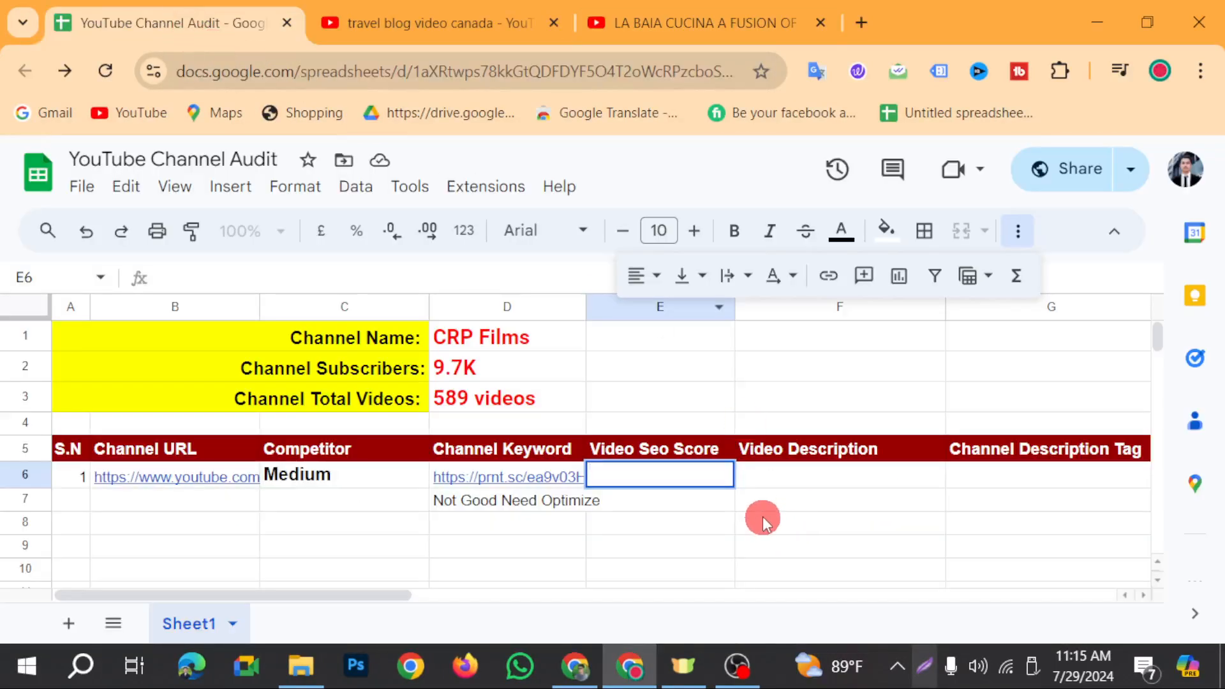
{"action": "type", "text": "https://prnt.sc/JD6Z4FKHmXqWW"}
{"action": "key", "text": "Return"}
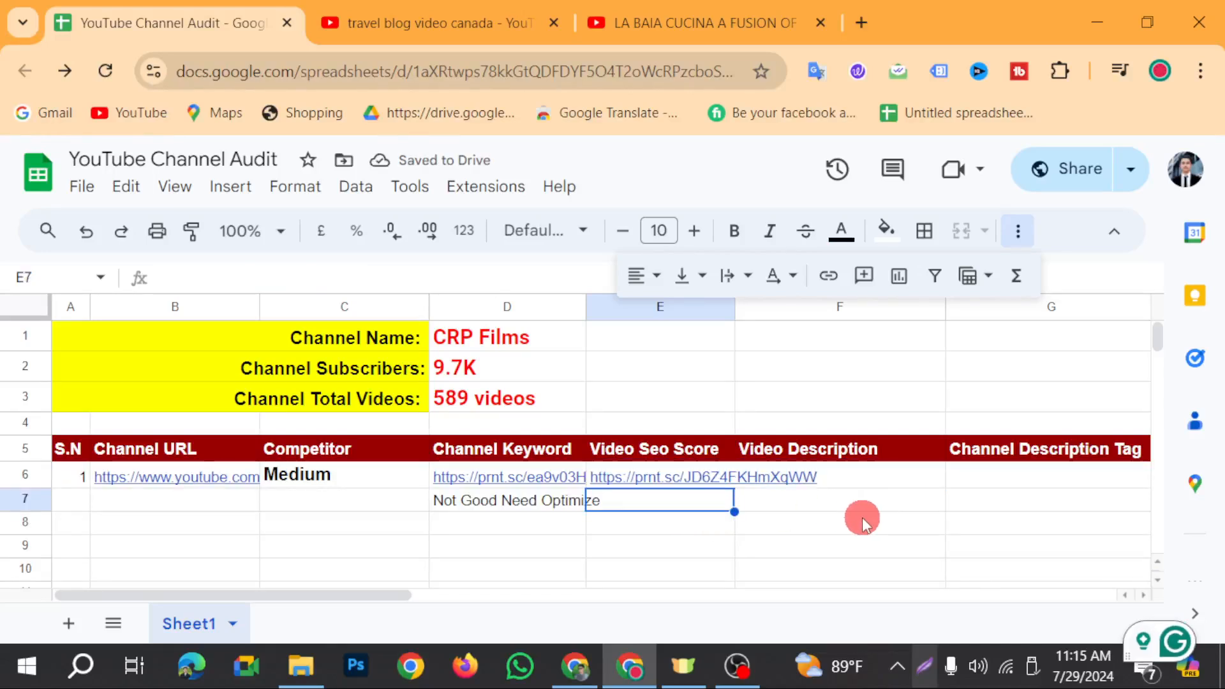
Step: Enter the note "Need Optimize" in cell E7 under Video Seo Score
{"action": "type", "text": "Nedd"}
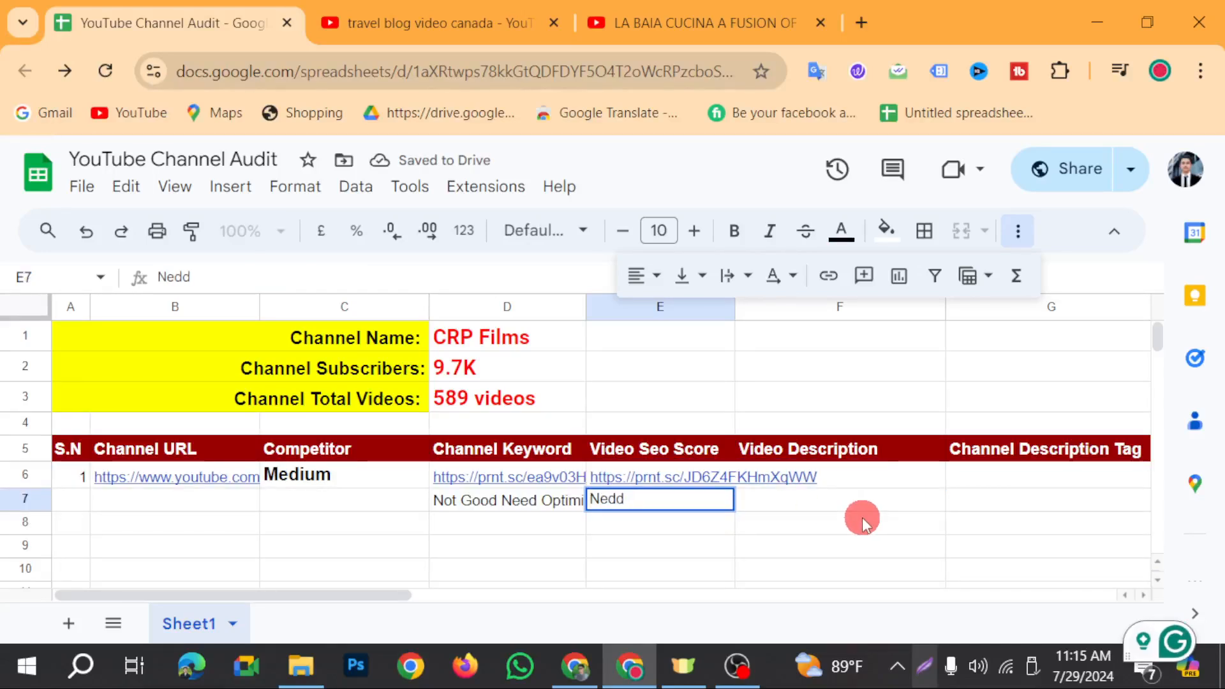
{"action": "key", "text": "BackSpace"}
{"action": "key", "text": "BackSpace"}
{"action": "key", "text": "BackSpace"}
{"action": "type", "text": "ed"}
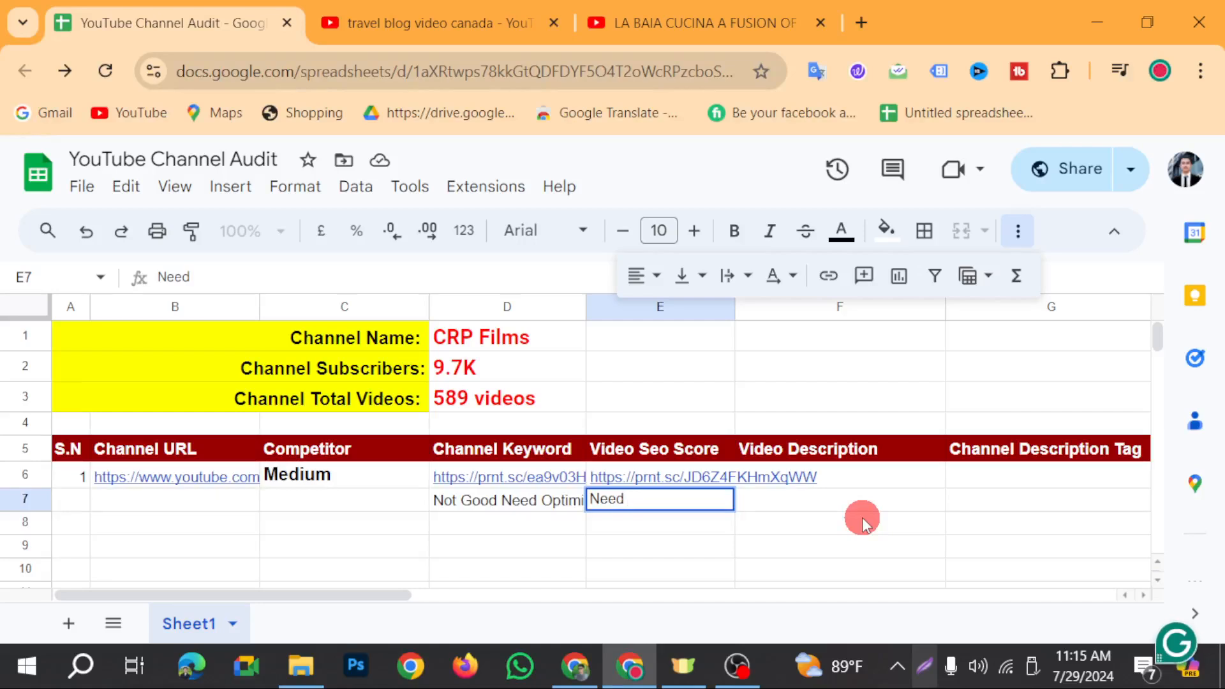
{"action": "type", "text": " Op"}
{"action": "key", "text": "BackSpace"}
{"action": "type", "text": "IO"}
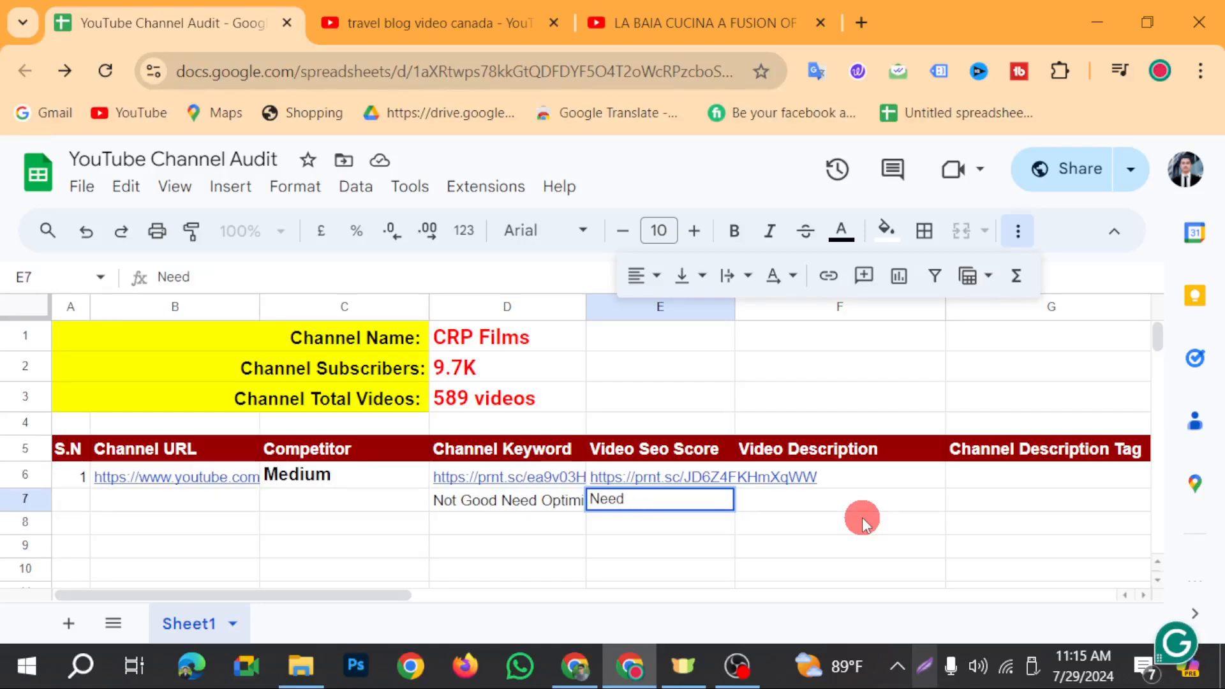
{"action": "type", "text": "Optimiz"}
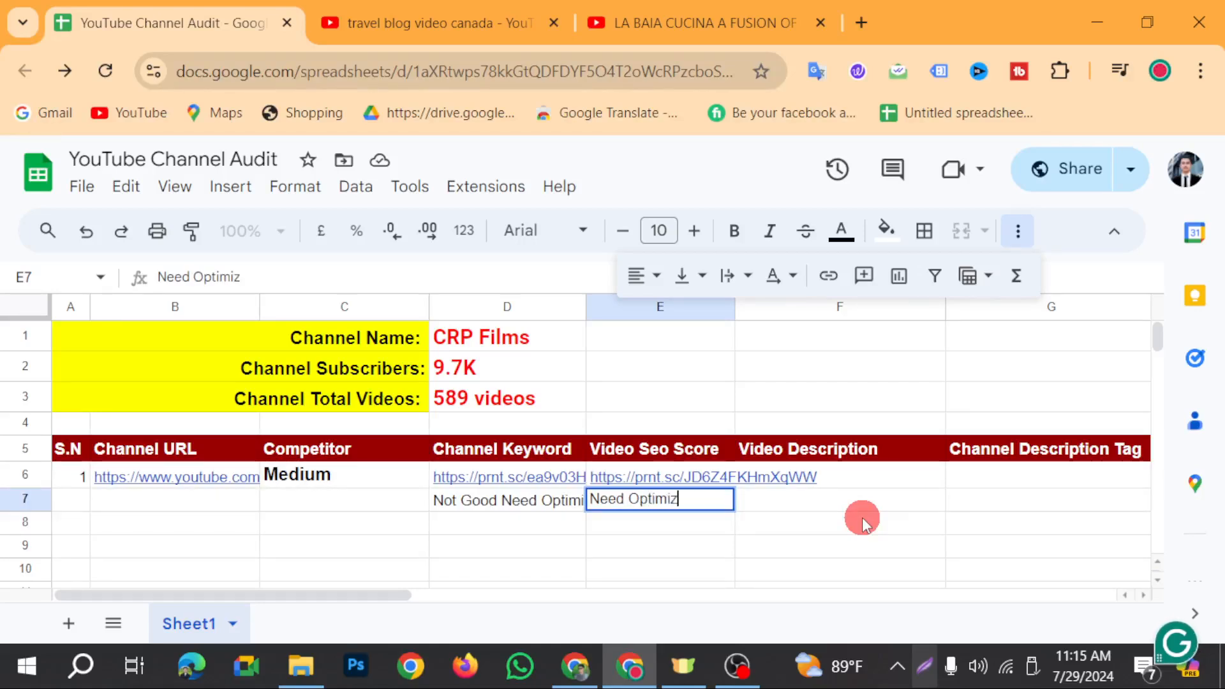
{"action": "type", "text": "e"}
{"action": "left_click", "coordinate": [793, 507]}
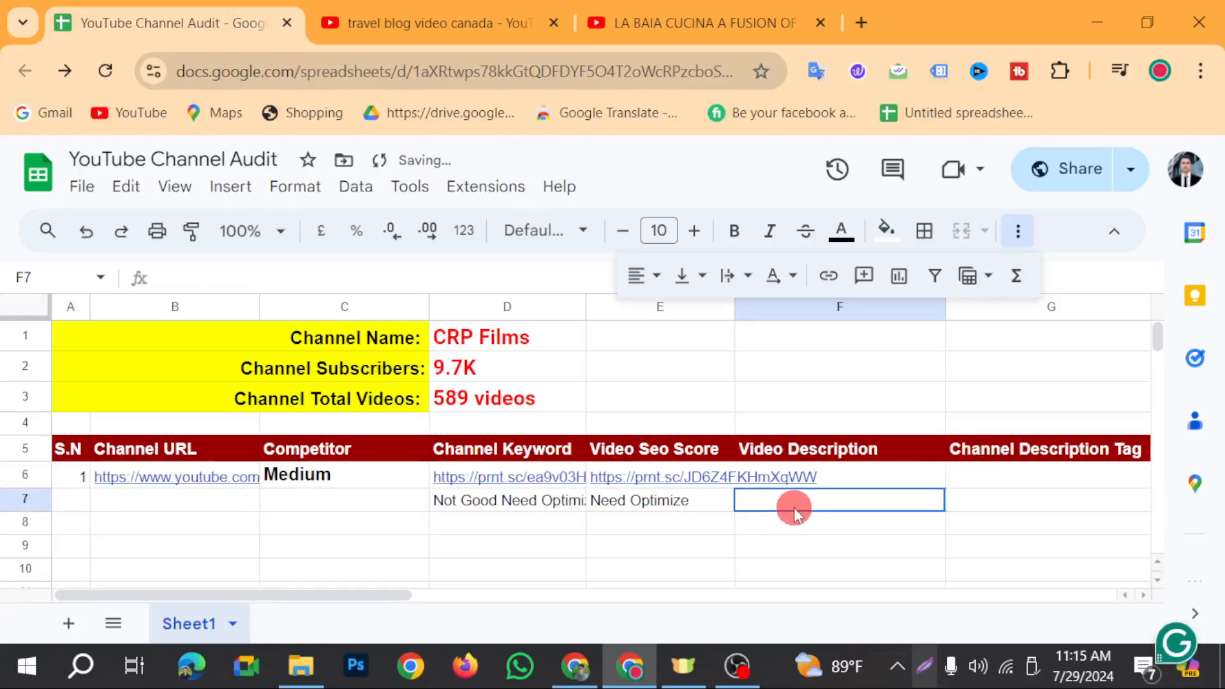
Step: Select the Video Description cell F6, and expand and read the full description of the LA BAIA CUCINA video
{"action": "left_click", "coordinate": [831, 480]}
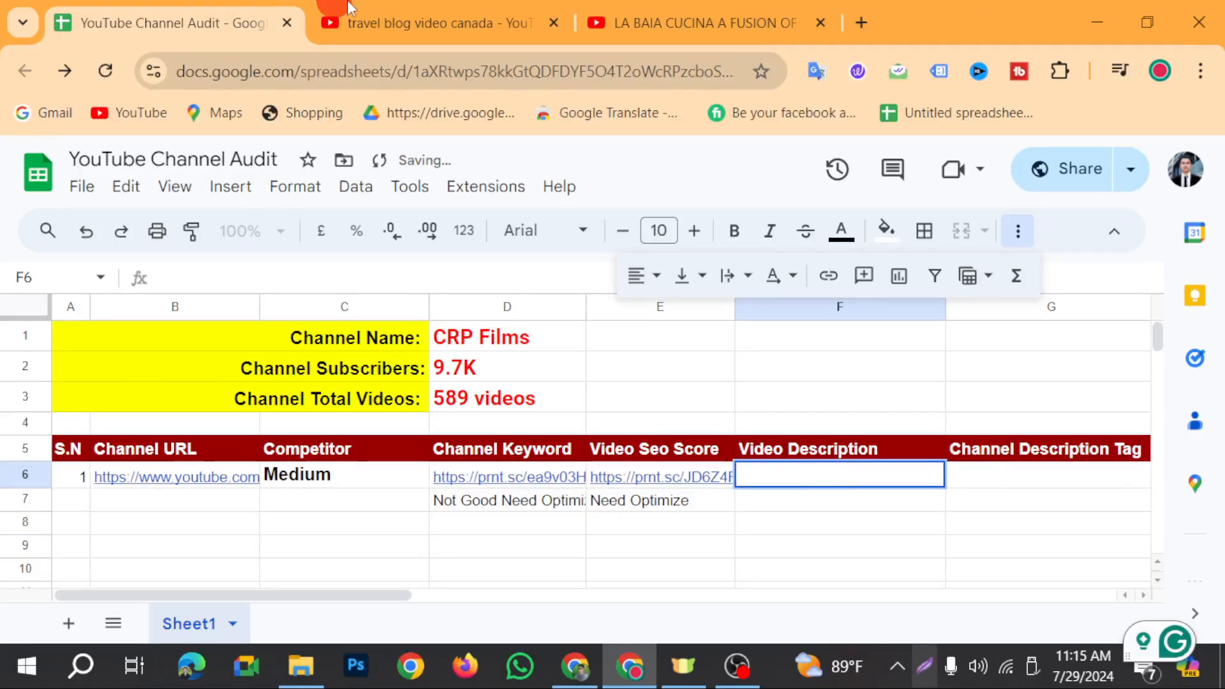
{"action": "left_click", "coordinate": [702, 22]}
{"action": "scroll", "coordinate": [300, 516], "scroll_direction": "down", "scroll_amount": 4}
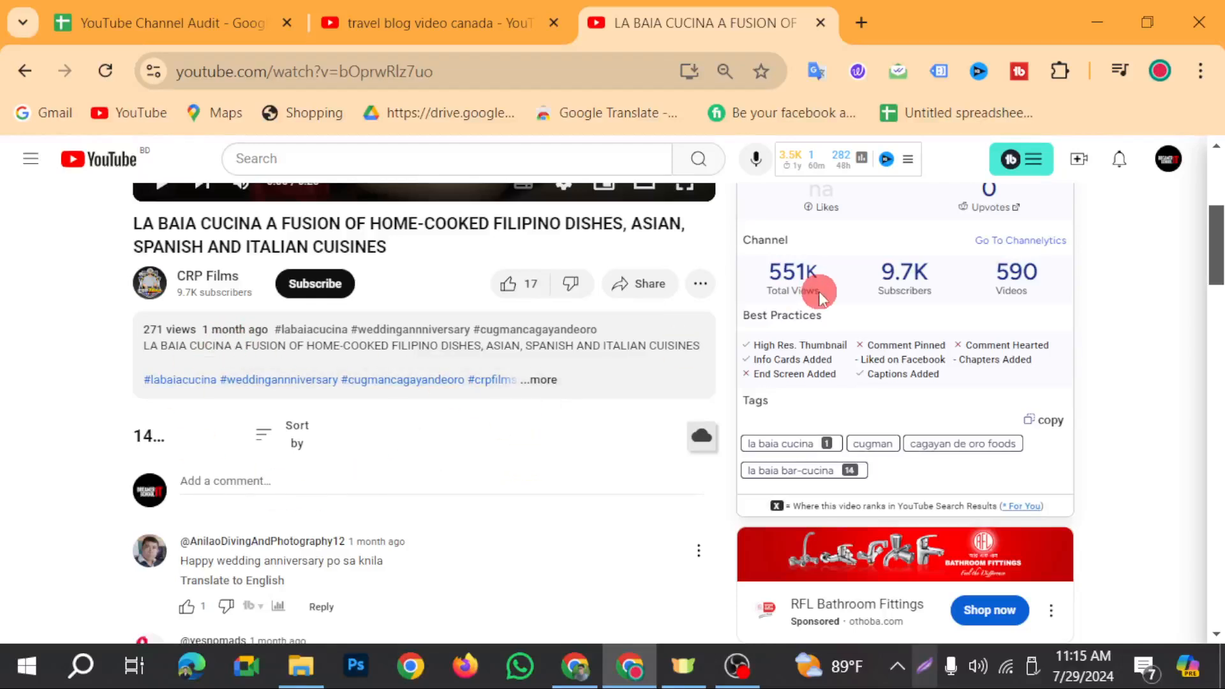
{"action": "left_click", "coordinate": [537, 382]}
{"action": "scroll", "coordinate": [549, 421], "scroll_direction": "down", "scroll_amount": 3}
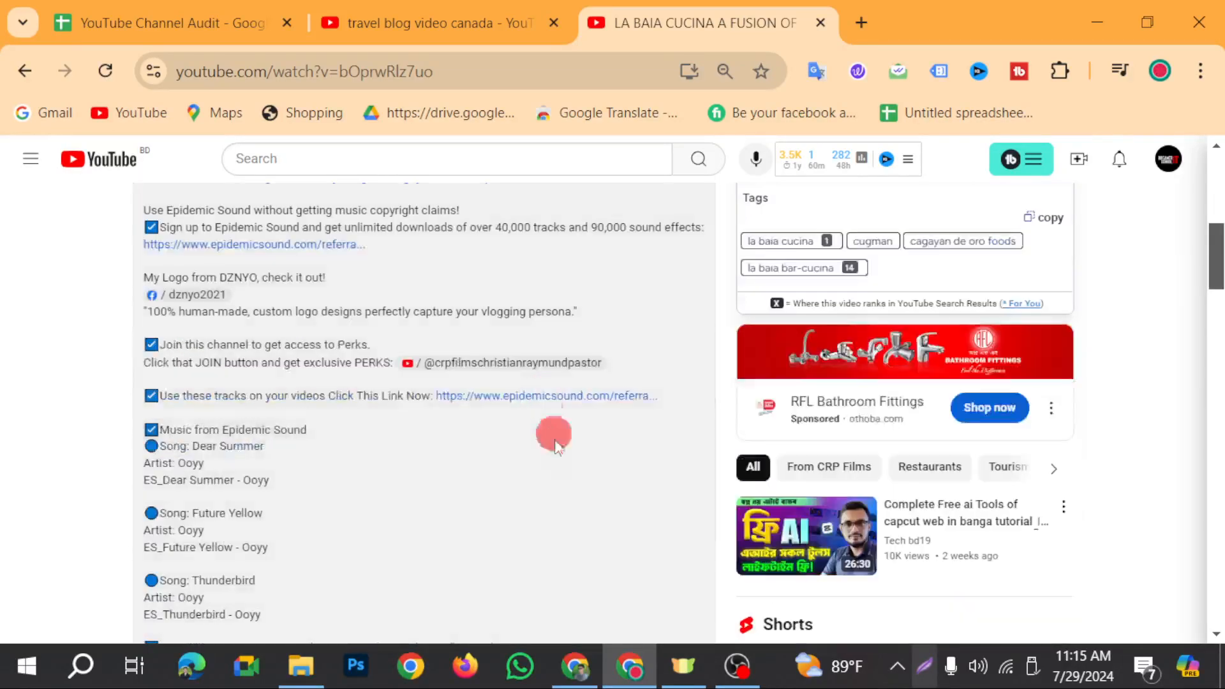
{"action": "scroll", "coordinate": [373, 538], "scroll_direction": "down", "scroll_amount": 5}
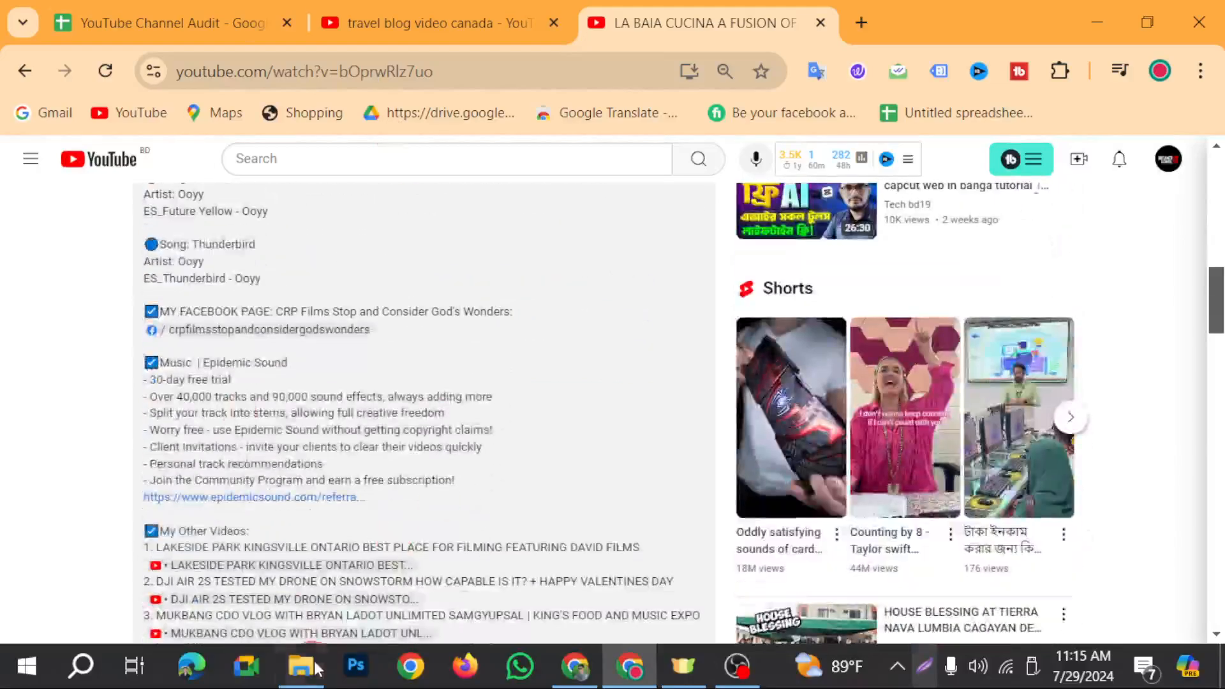
{"action": "scroll", "coordinate": [280, 613], "scroll_direction": "down", "scroll_amount": 5}
{"action": "scroll", "coordinate": [287, 609], "scroll_direction": "up", "scroll_amount": 7}
{"action": "scroll", "coordinate": [288, 606], "scroll_direction": "up", "scroll_amount": 5}
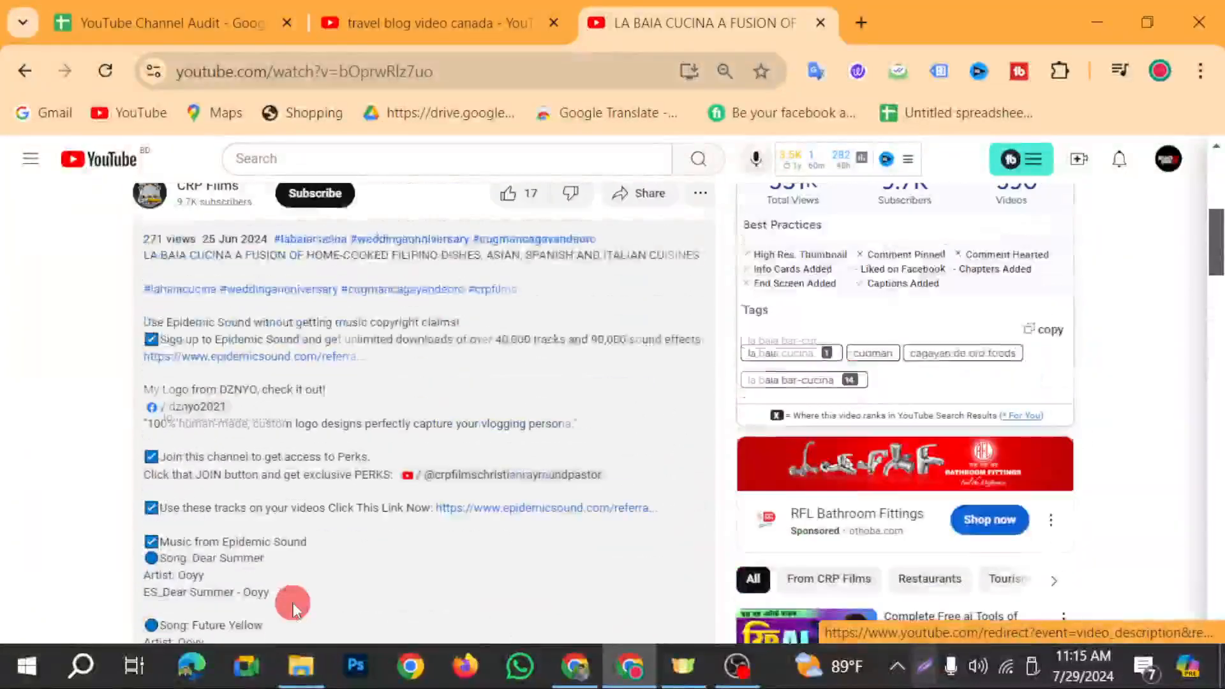
{"action": "scroll", "coordinate": [546, 595], "scroll_direction": "up", "scroll_amount": 5}
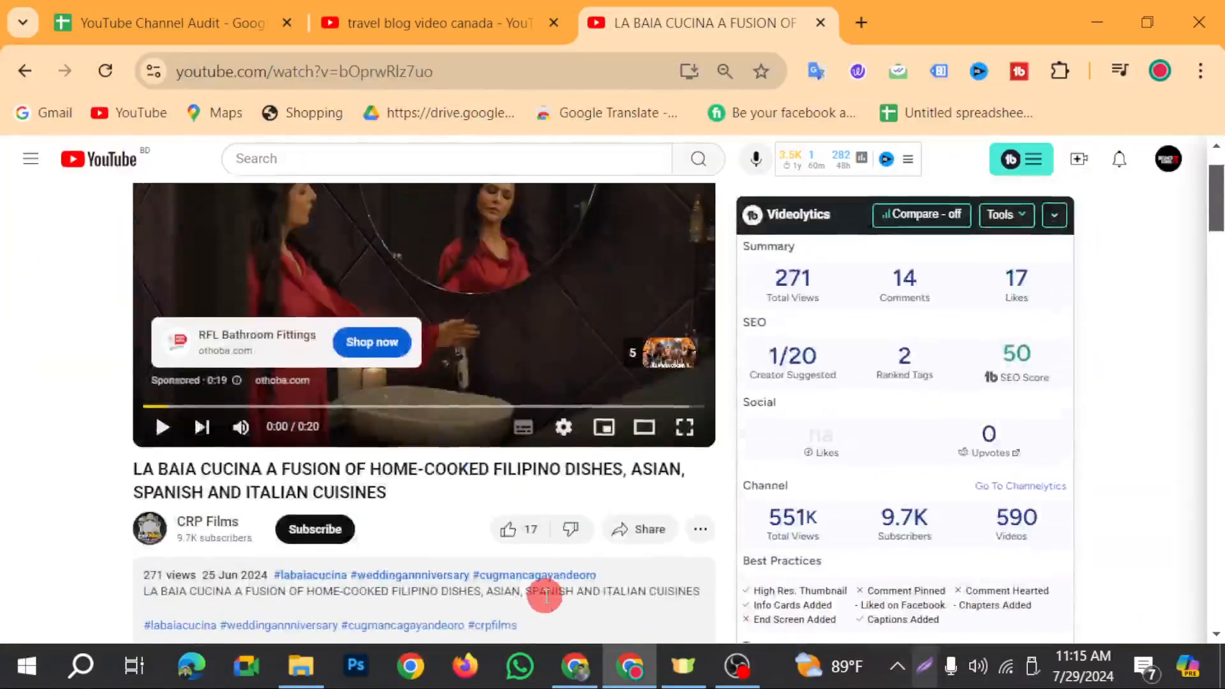
{"action": "scroll", "coordinate": [542, 590], "scroll_direction": "down", "scroll_amount": 2}
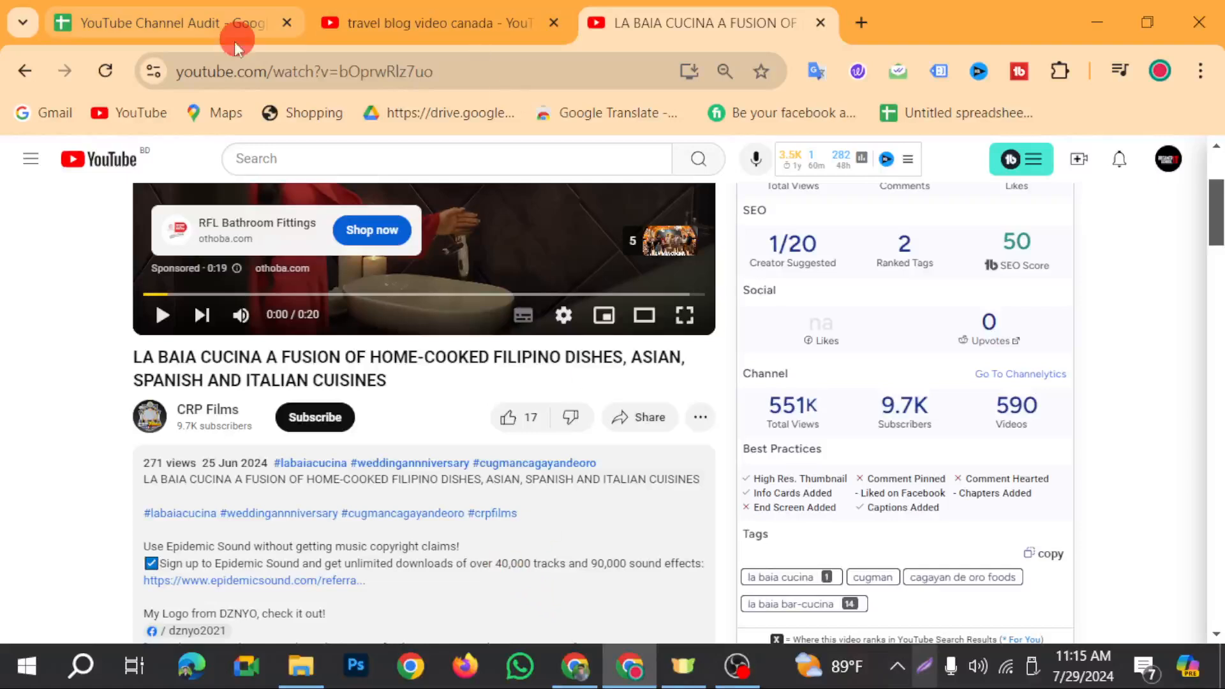
Step: Enter the note "Good" in cell F7 under Video Description in the audit spreadsheet
{"action": "left_click", "coordinate": [180, 35]}
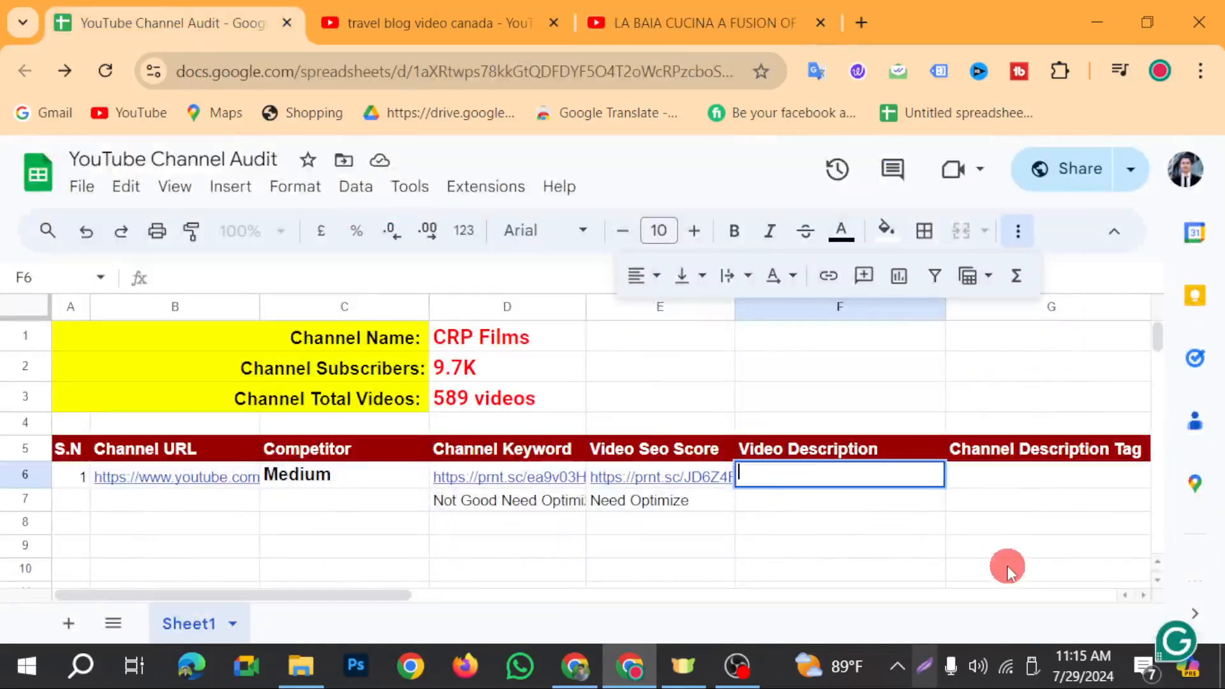
{"action": "left_click", "coordinate": [821, 504]}
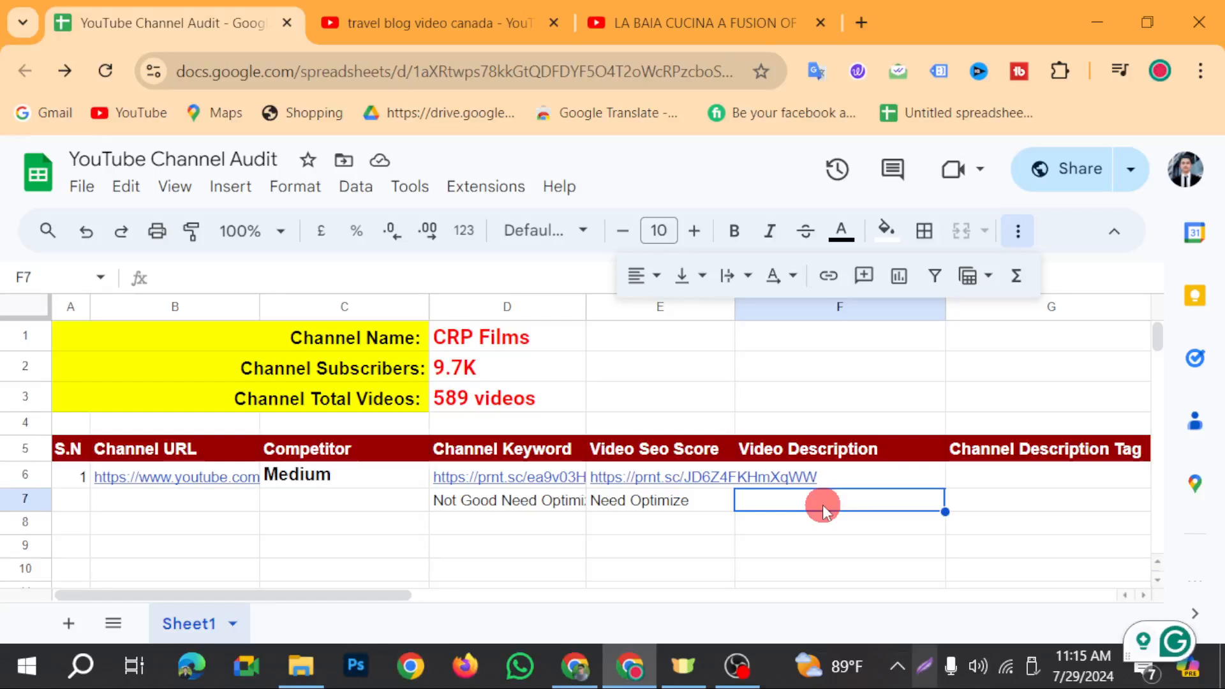
{"action": "type", "text": "Good"}
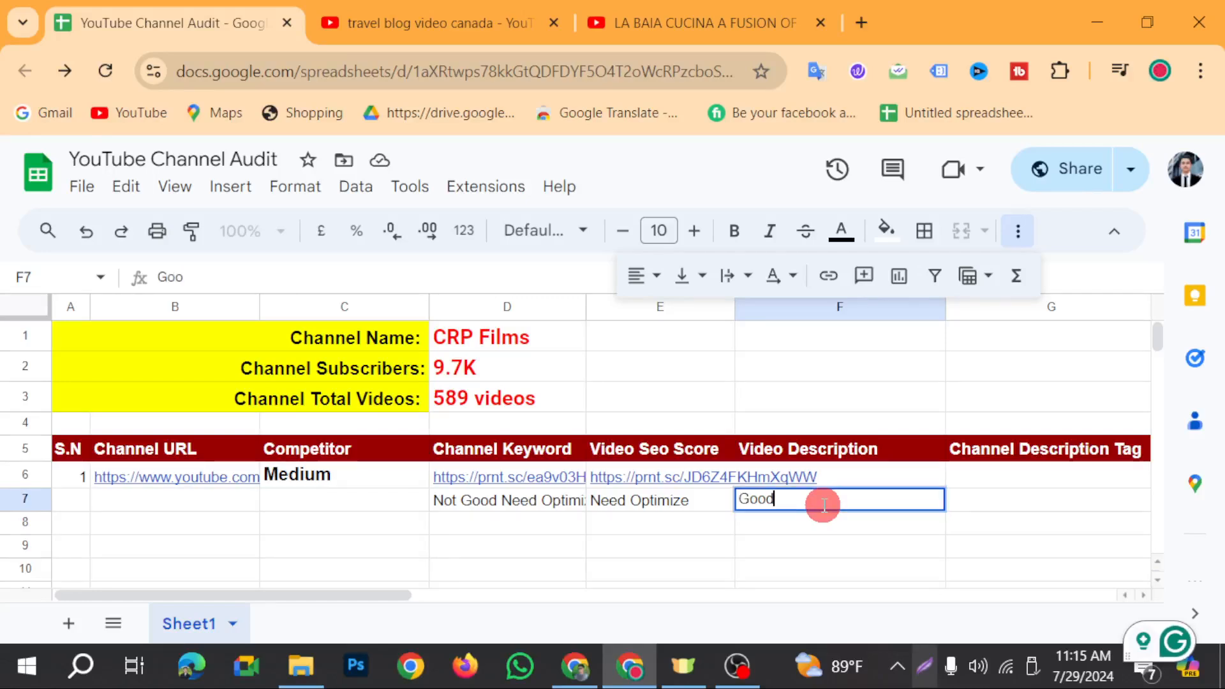
{"action": "left_click", "coordinate": [1020, 500]}
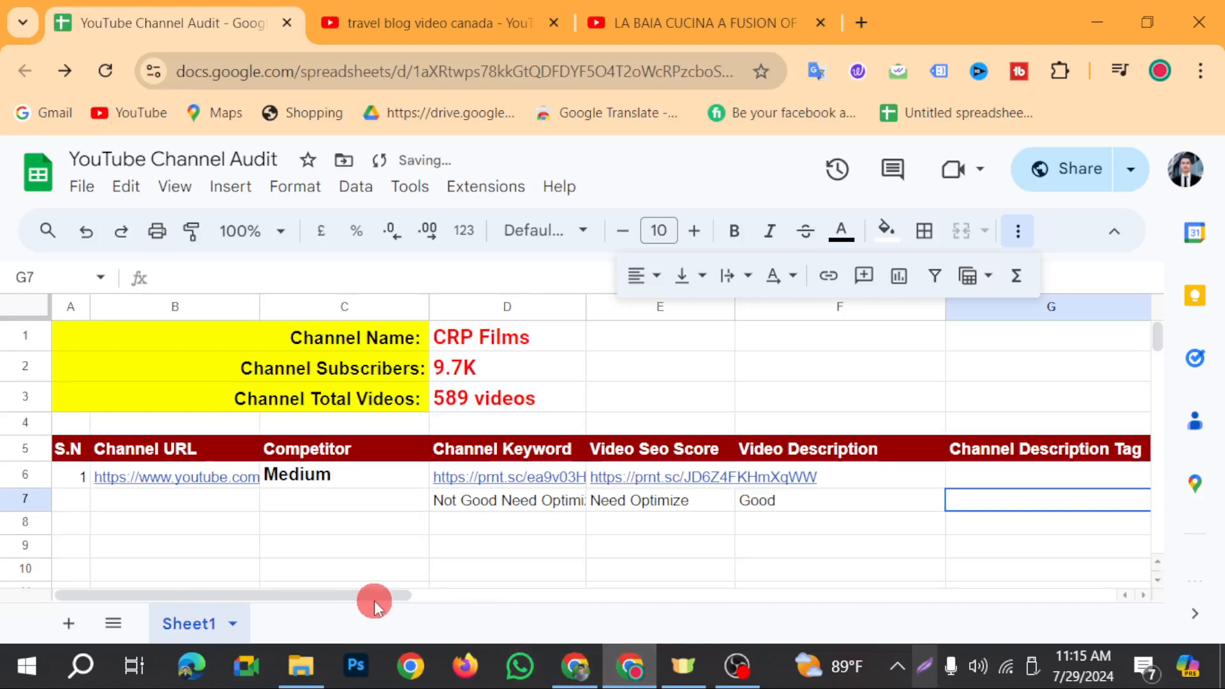
Step: Bring the Channel Description Tag column into view, and return to the description of the LA BAIA CUCINA video
{"action": "left_click_drag", "start_coordinate": [360, 600], "coordinate": [480, 599]}
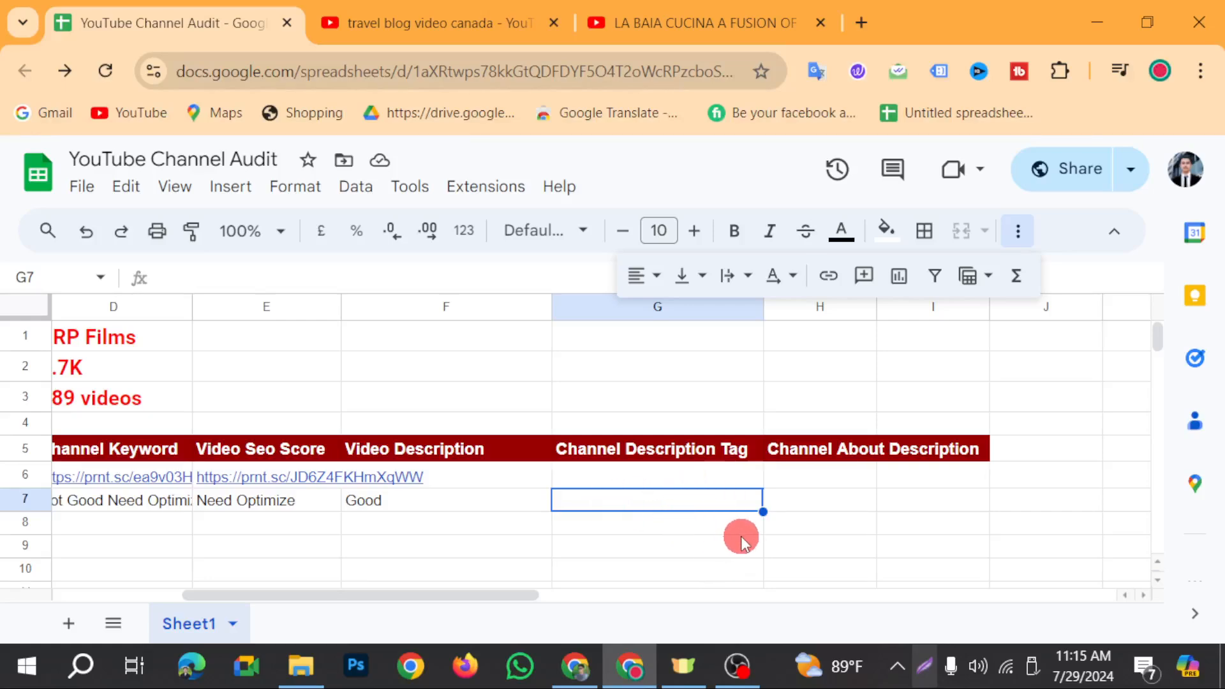
{"action": "left_click", "coordinate": [745, 30]}
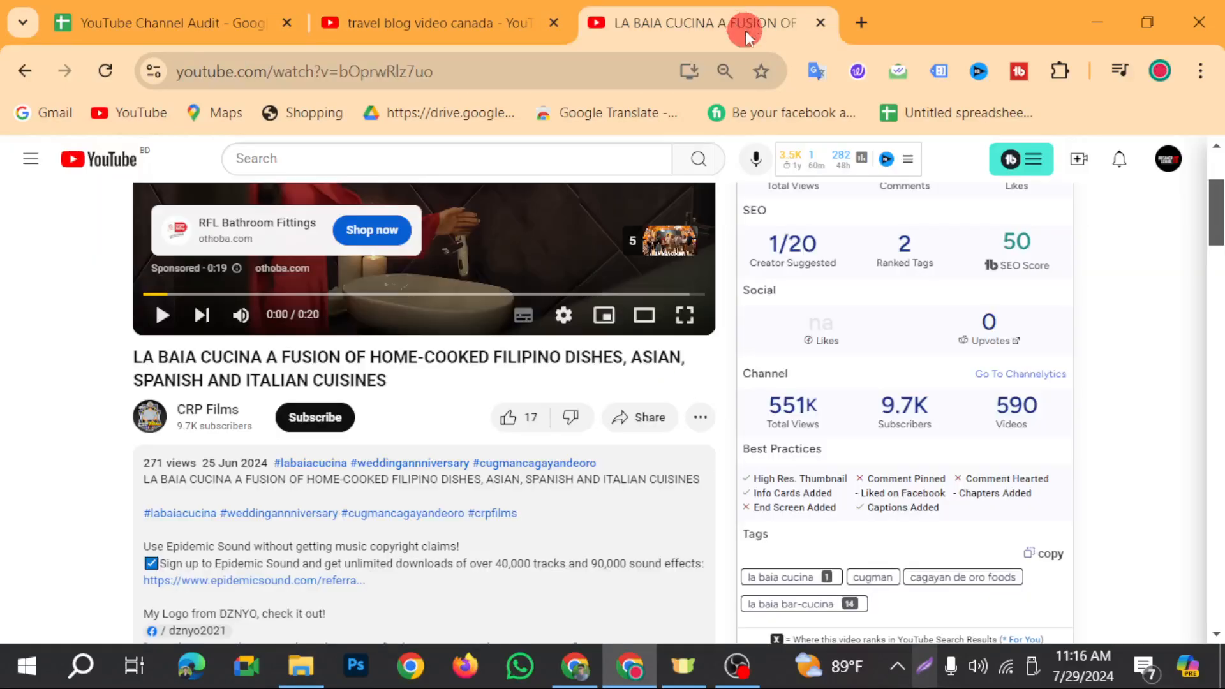
{"action": "scroll", "coordinate": [325, 497], "scroll_direction": "down", "scroll_amount": 2}
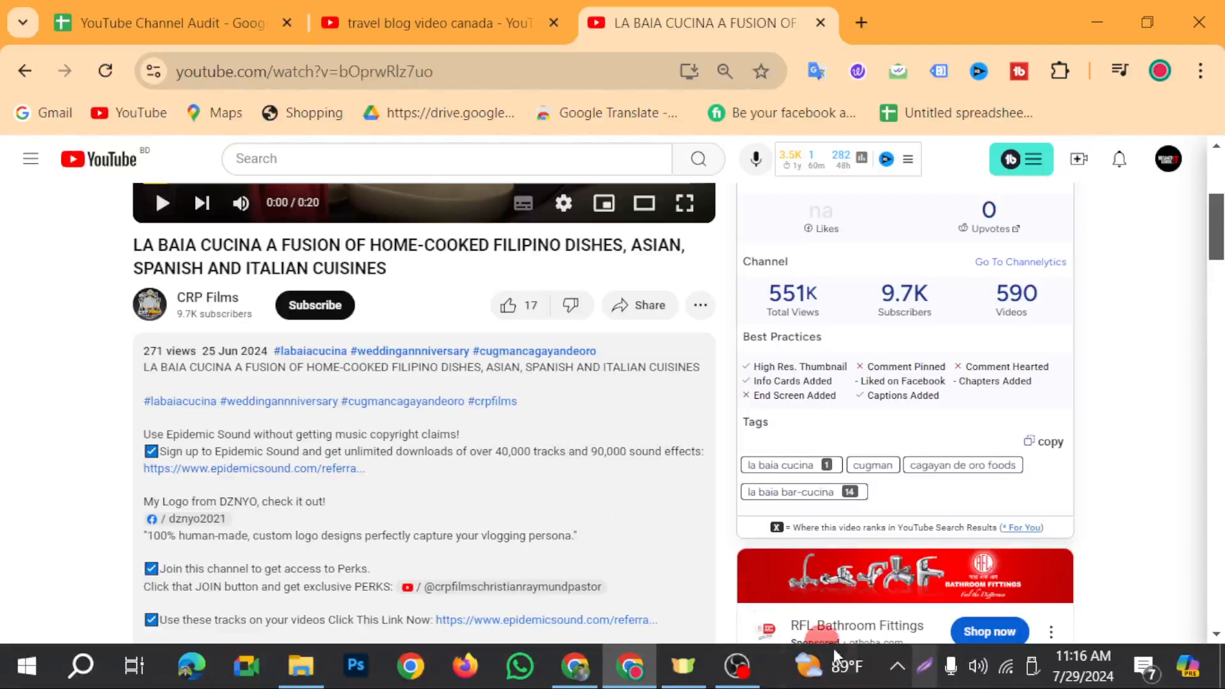
{"action": "left_click", "coordinate": [929, 670]}
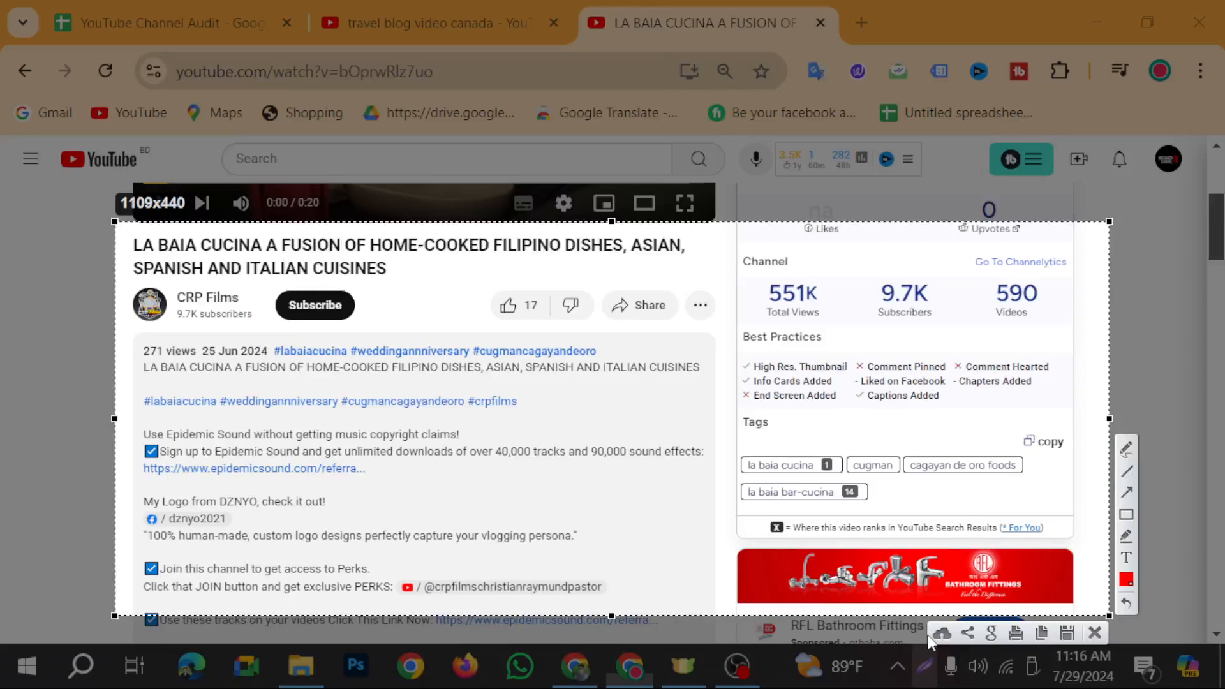
{"action": "left_click_drag", "start_coordinate": [79, 224], "coordinate": [721, 497]}
{"action": "left_click", "coordinate": [579, 514]}
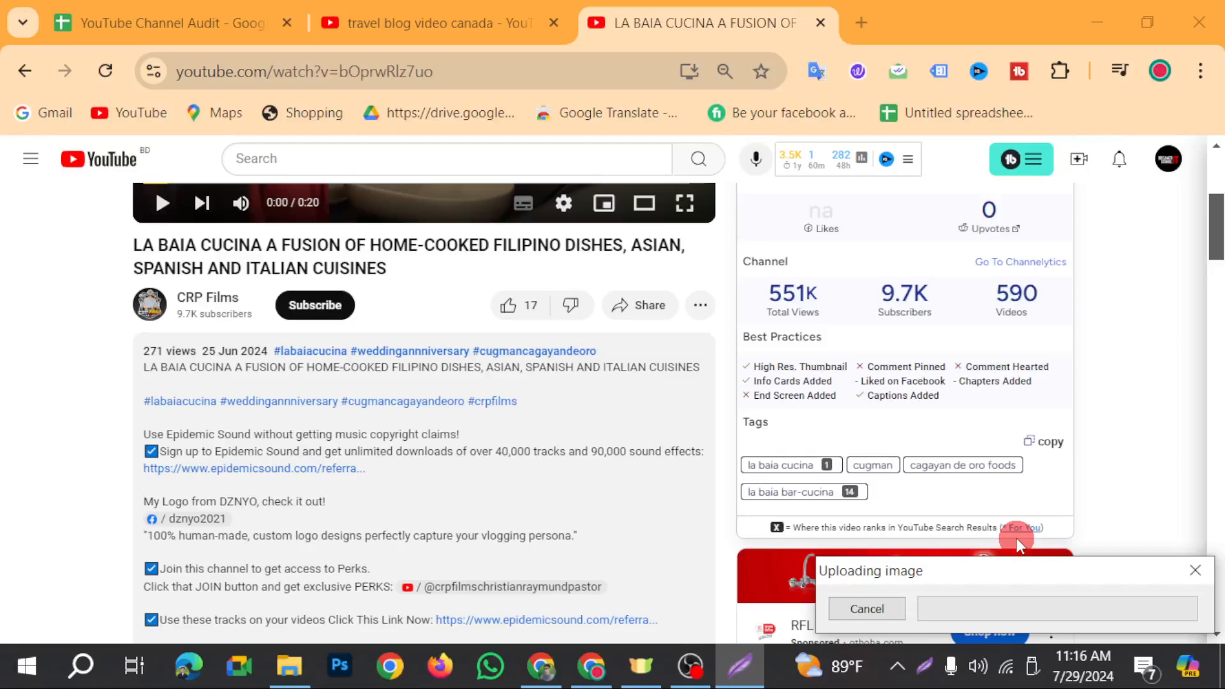
{"action": "left_click", "coordinate": [1021, 441]}
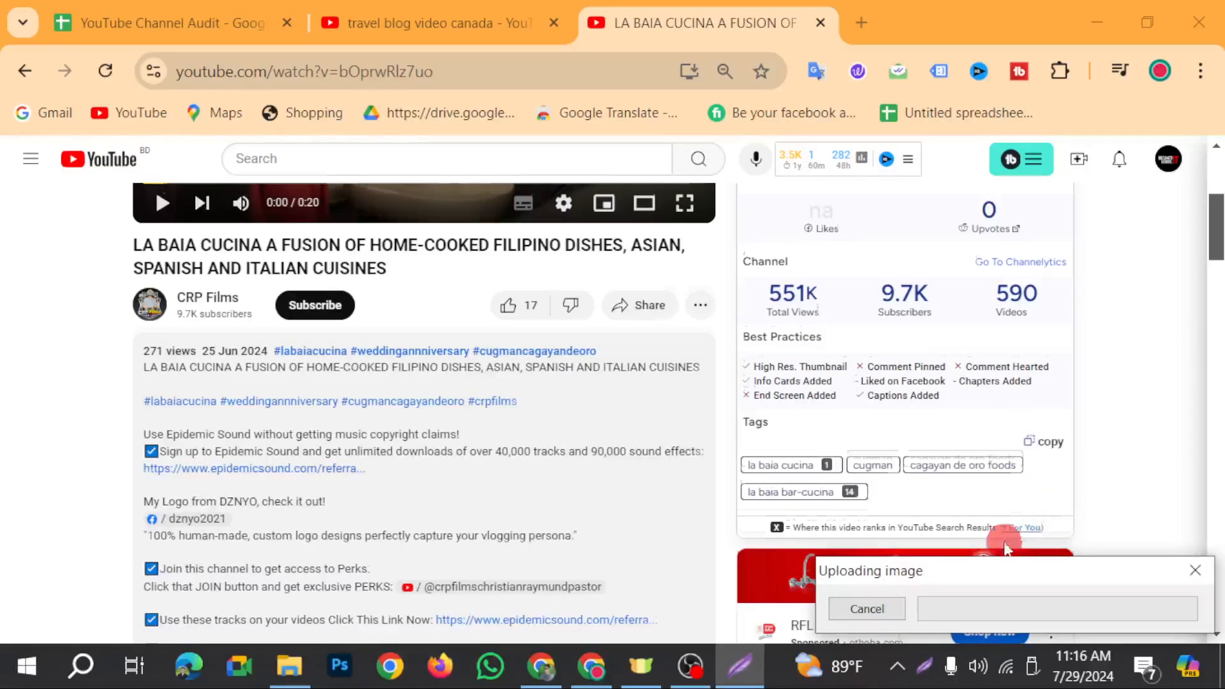
{"action": "scroll", "coordinate": [944, 523], "scroll_direction": "down", "scroll_amount": 2}
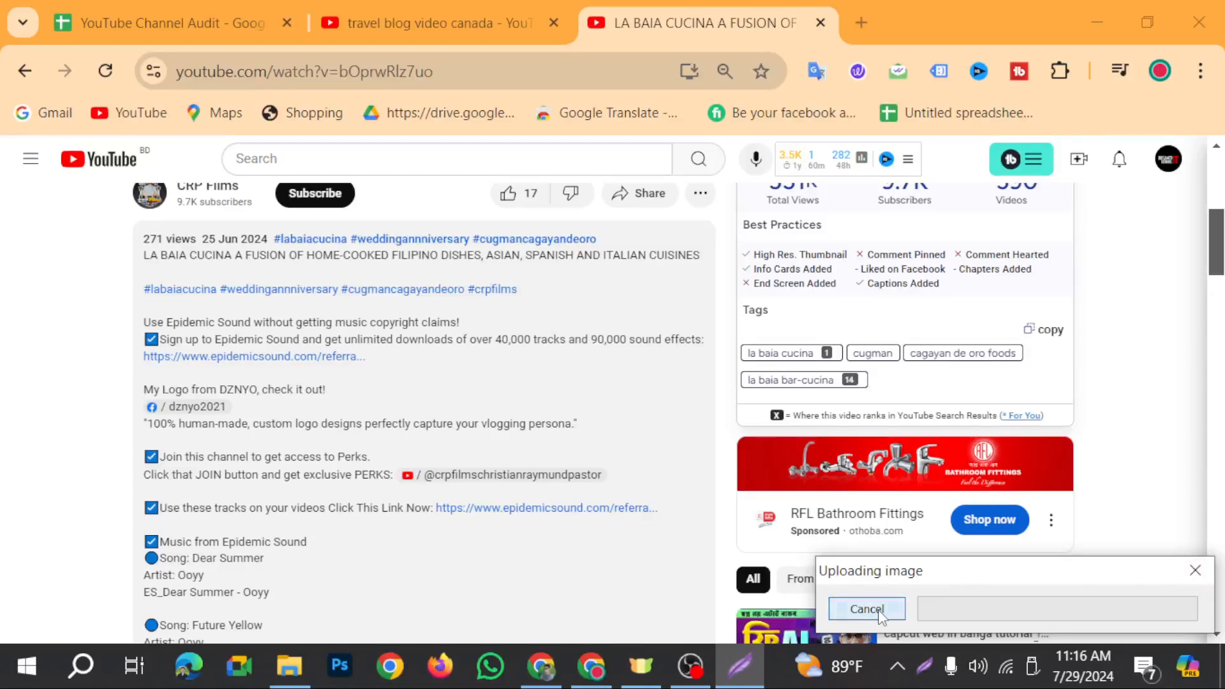
{"action": "left_click_drag", "start_coordinate": [137, 233], "coordinate": [233, 306]}
{"action": "left_click", "coordinate": [37, 293]}
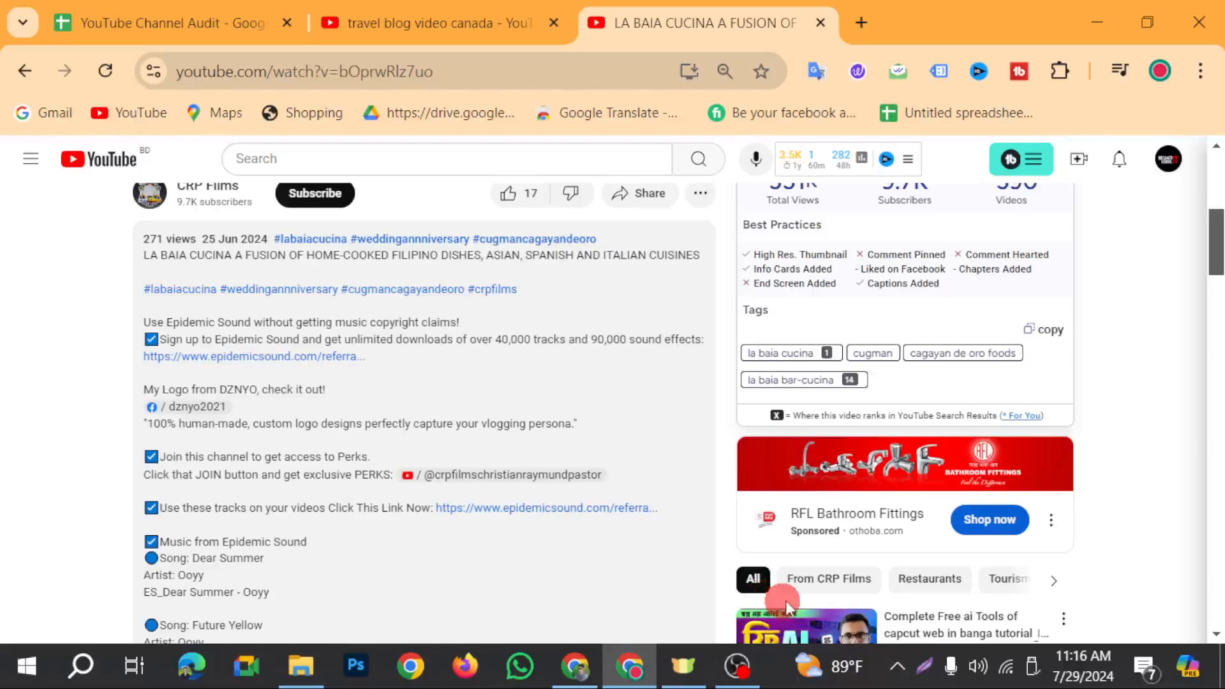
{"action": "left_click", "coordinate": [924, 667]}
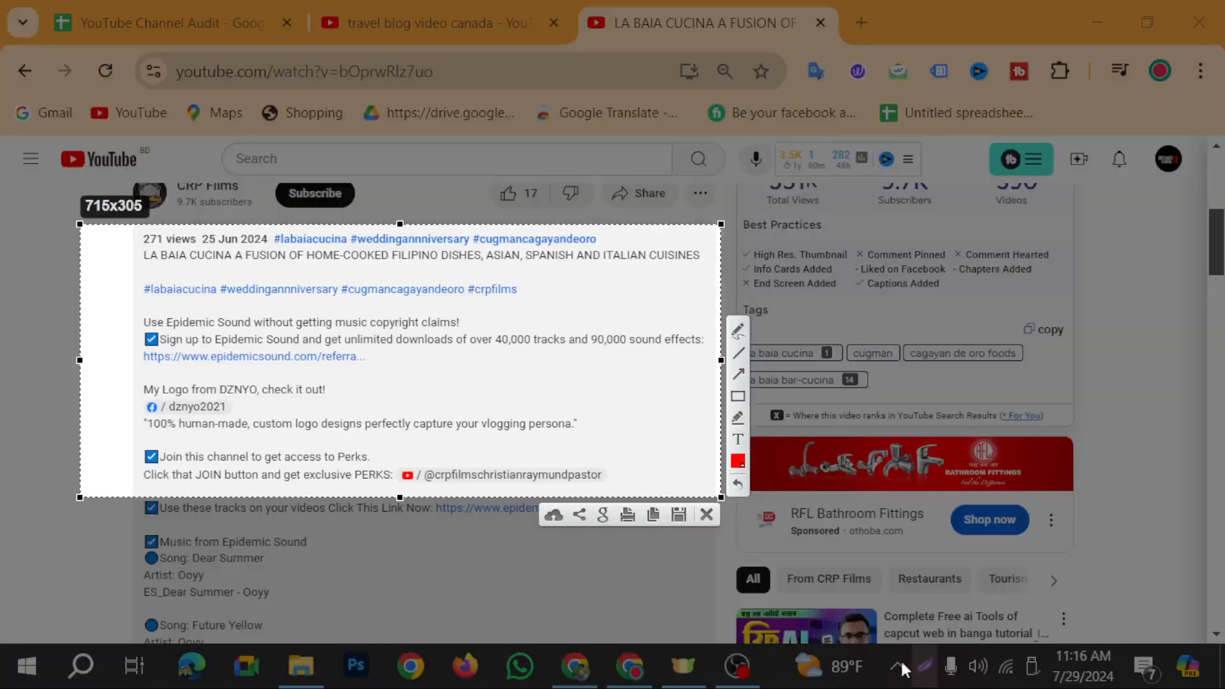
{"action": "left_click", "coordinate": [560, 516]}
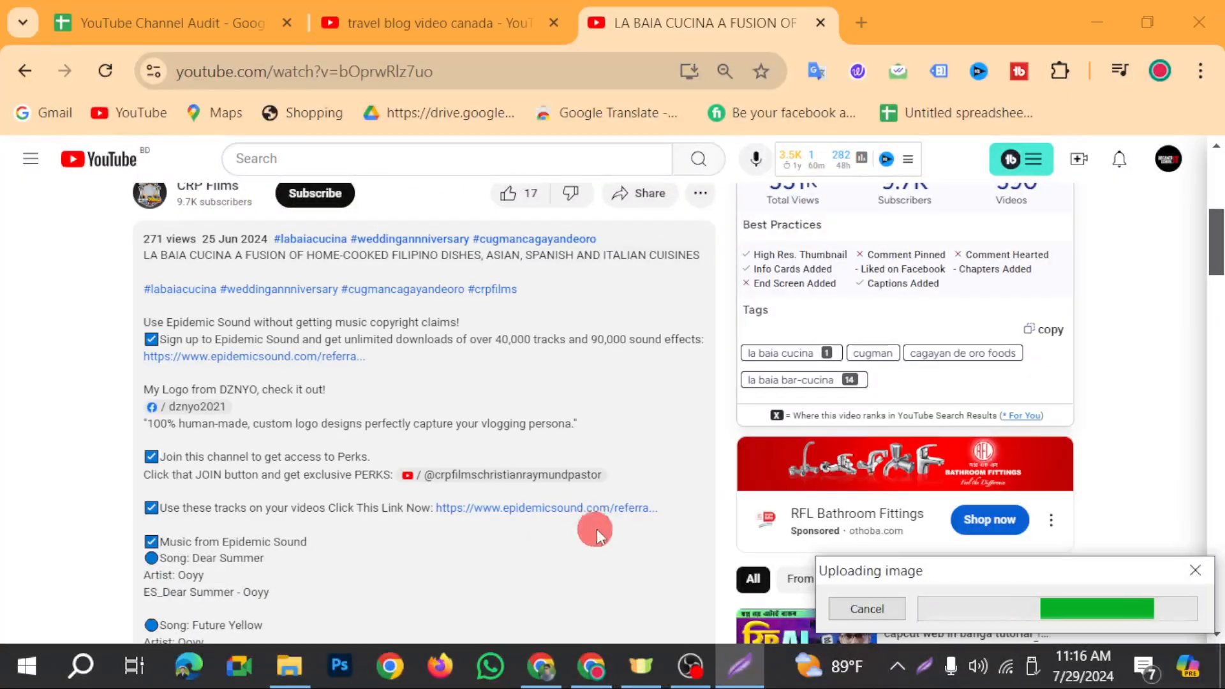
{"action": "left_click", "coordinate": [185, 28]}
{"action": "double_click", "coordinate": [657, 486]}
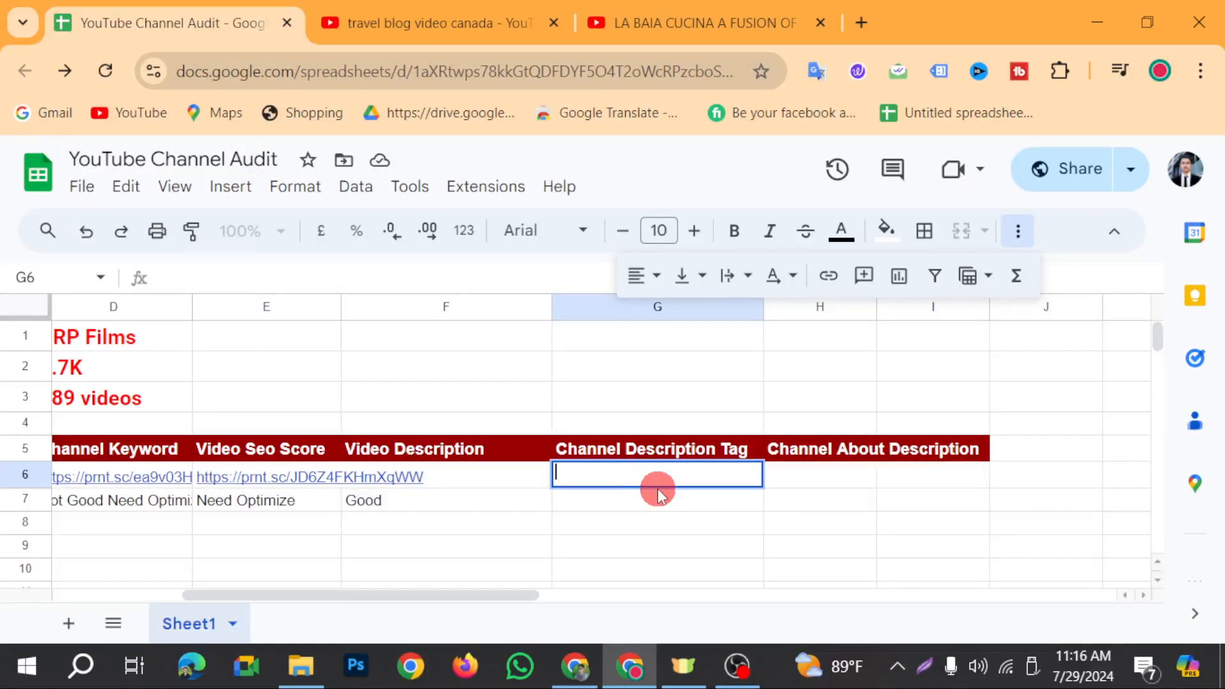
{"action": "key", "text": "ctrl+v"}
Step: Enter the note "Not Good Need Optimize" in cell G7 under Channel Description Tag
{"action": "left_click_drag", "start_coordinate": [630, 515], "coordinate": [629, 510]}
{"action": "left_click", "coordinate": [634, 505]}
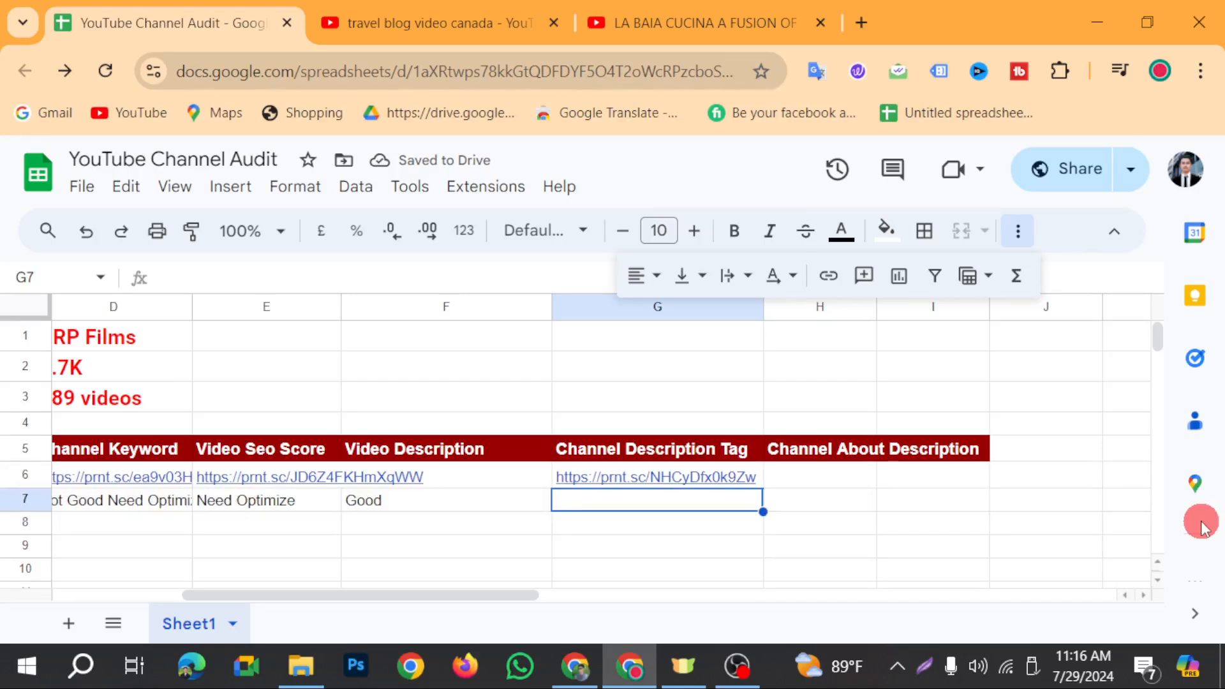
{"action": "type", "text": "N"}
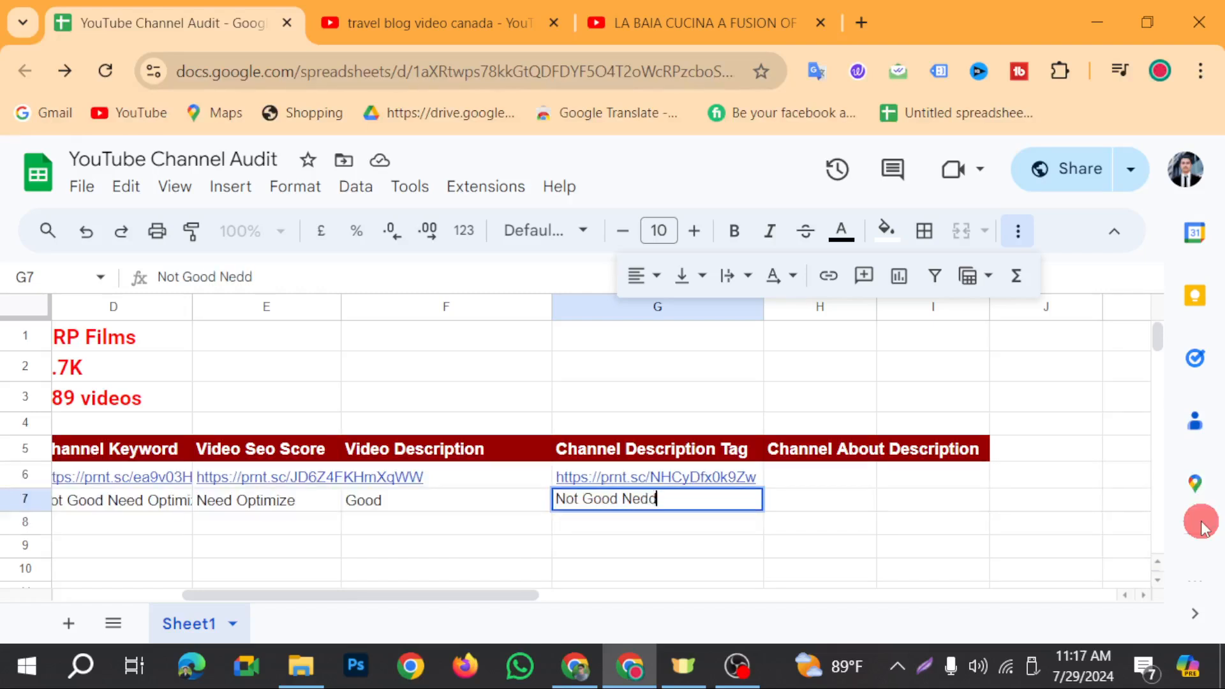
{"action": "type", "text": "ot Good Need Optimize"}
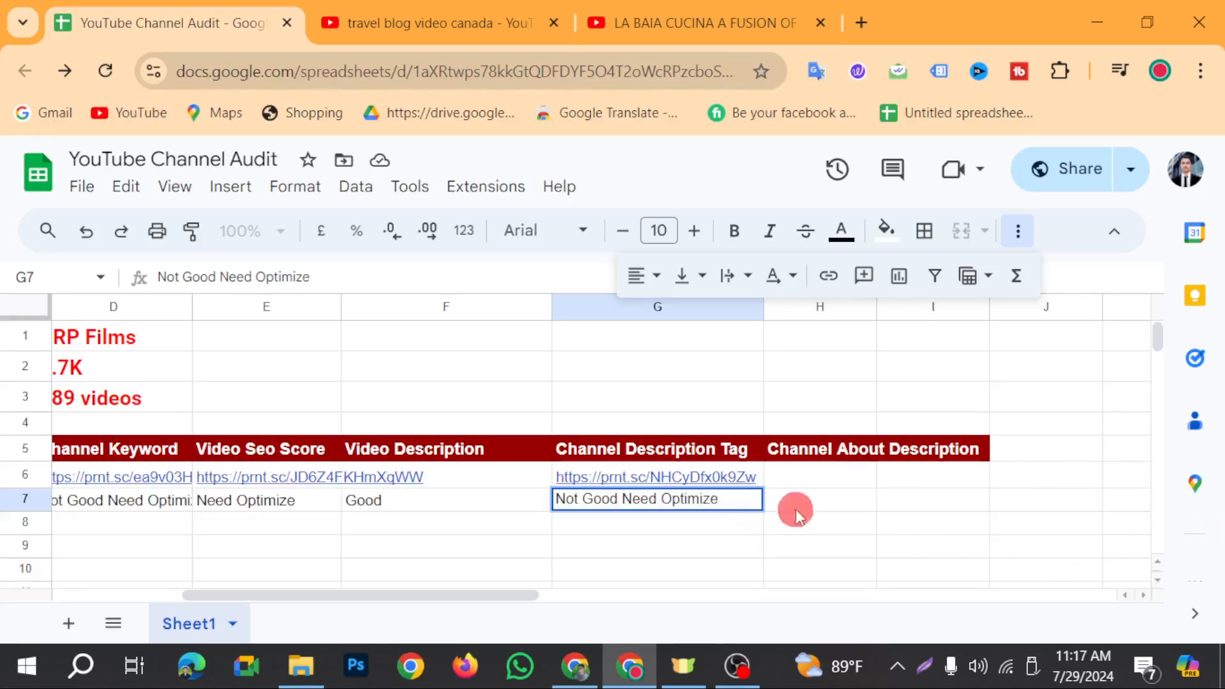
Step: Select the Channel About Description cell H6, open the CRP Films channel page in a new tab, and expand its About details
{"action": "left_click", "coordinate": [825, 480]}
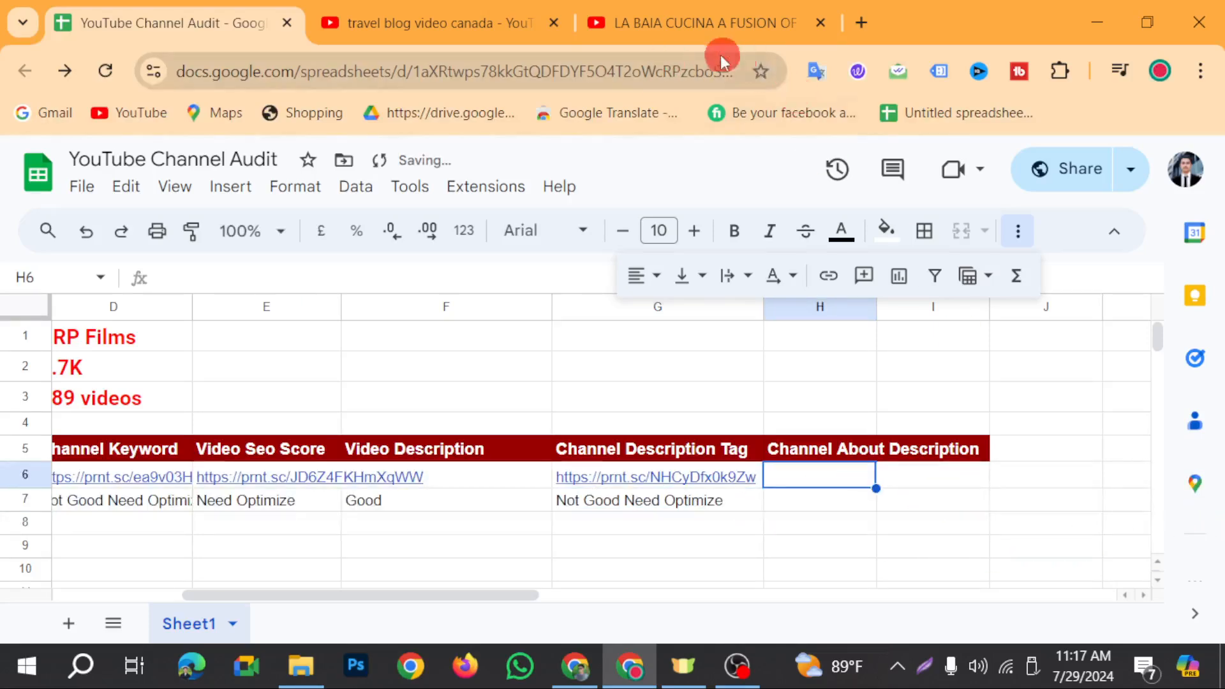
{"action": "left_click", "coordinate": [700, 42]}
{"action": "left_click", "coordinate": [410, 20]}
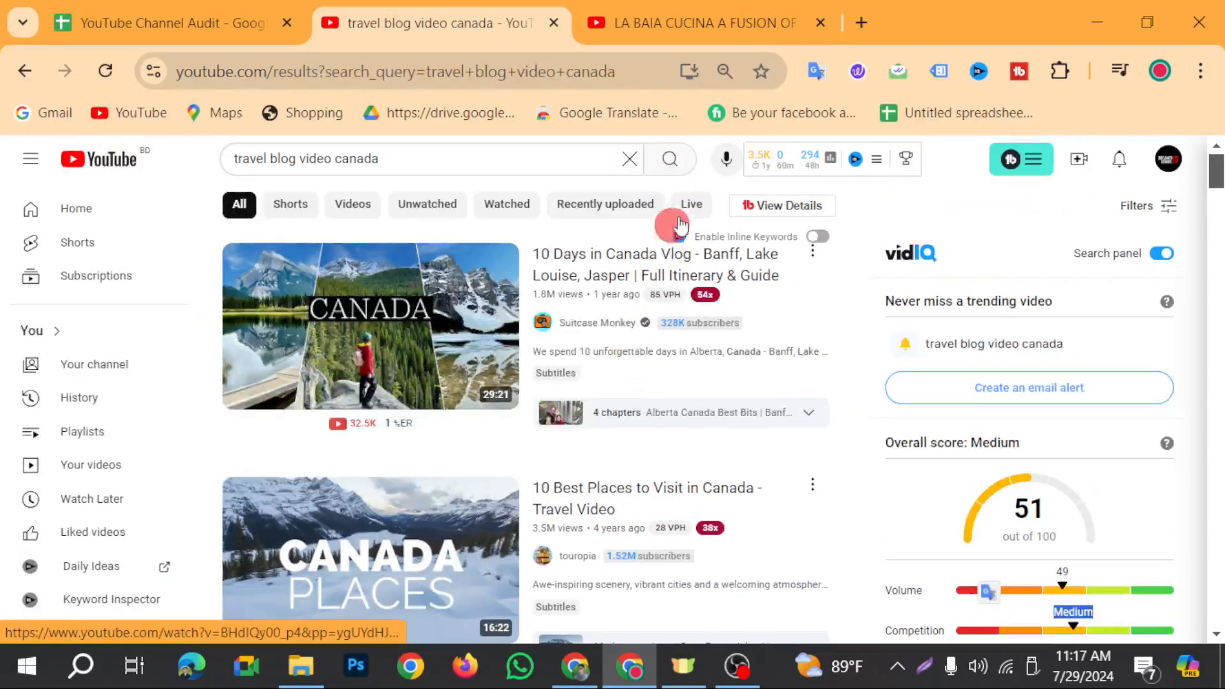
{"action": "left_click", "coordinate": [697, 35]}
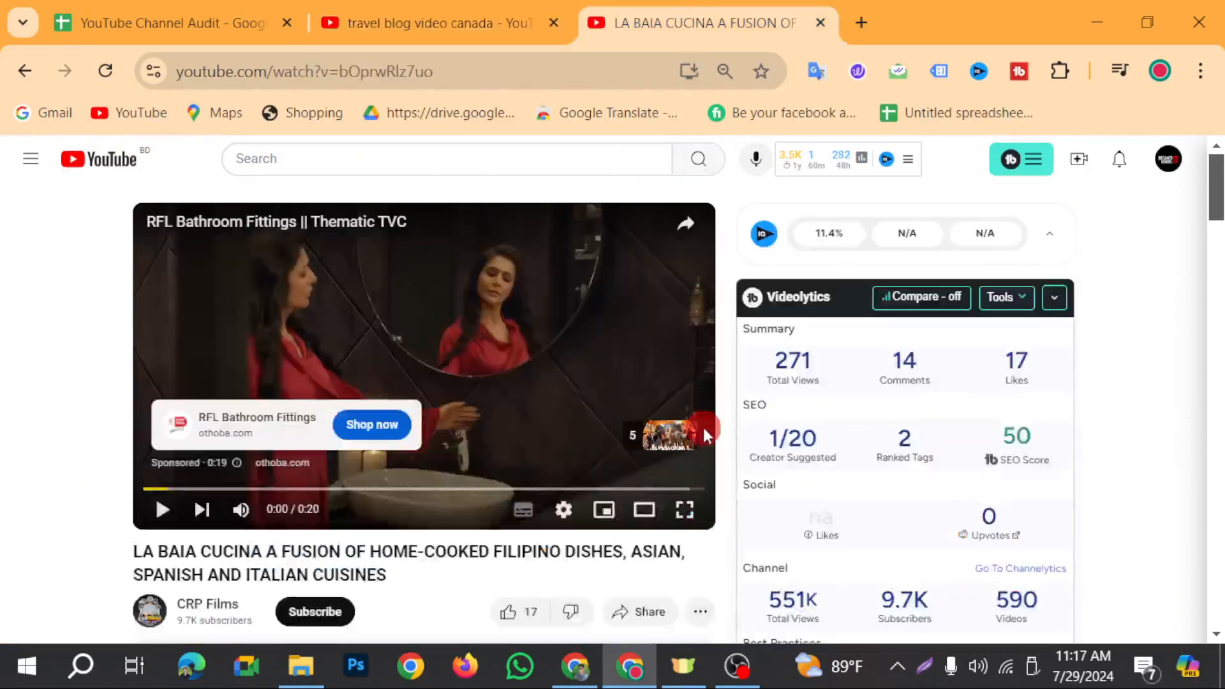
{"action": "right_click", "coordinate": [200, 613]}
{"action": "left_click", "coordinate": [338, 308]}
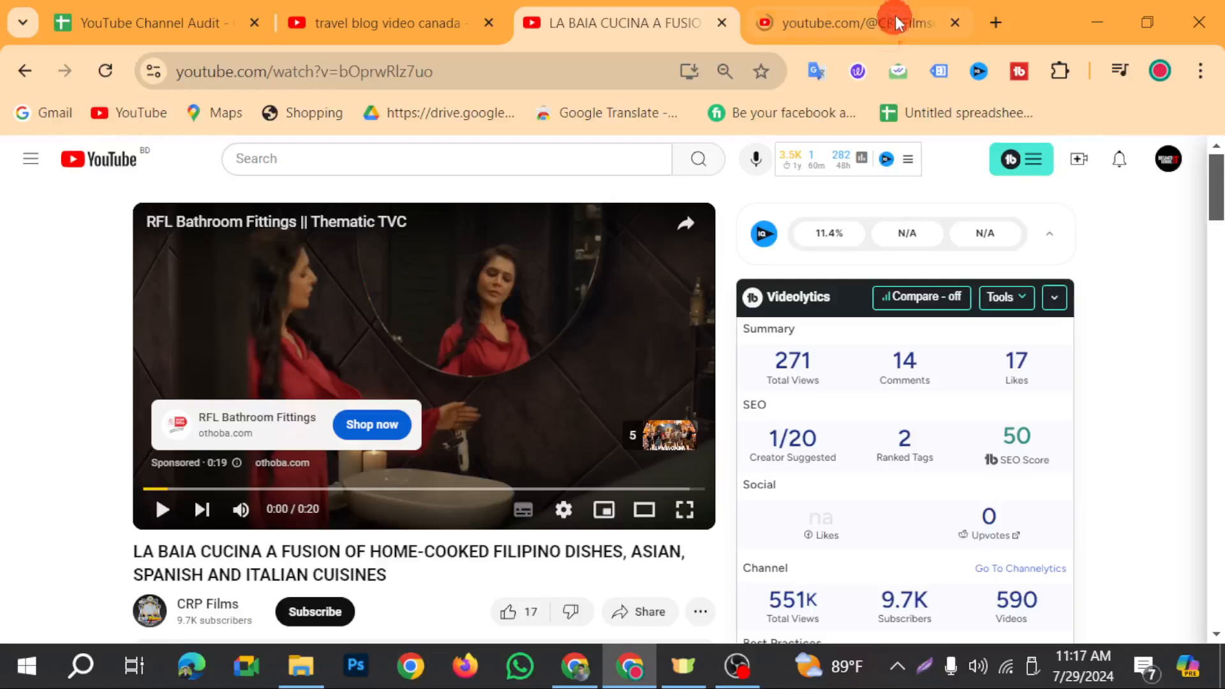
{"action": "left_click", "coordinate": [854, 20]}
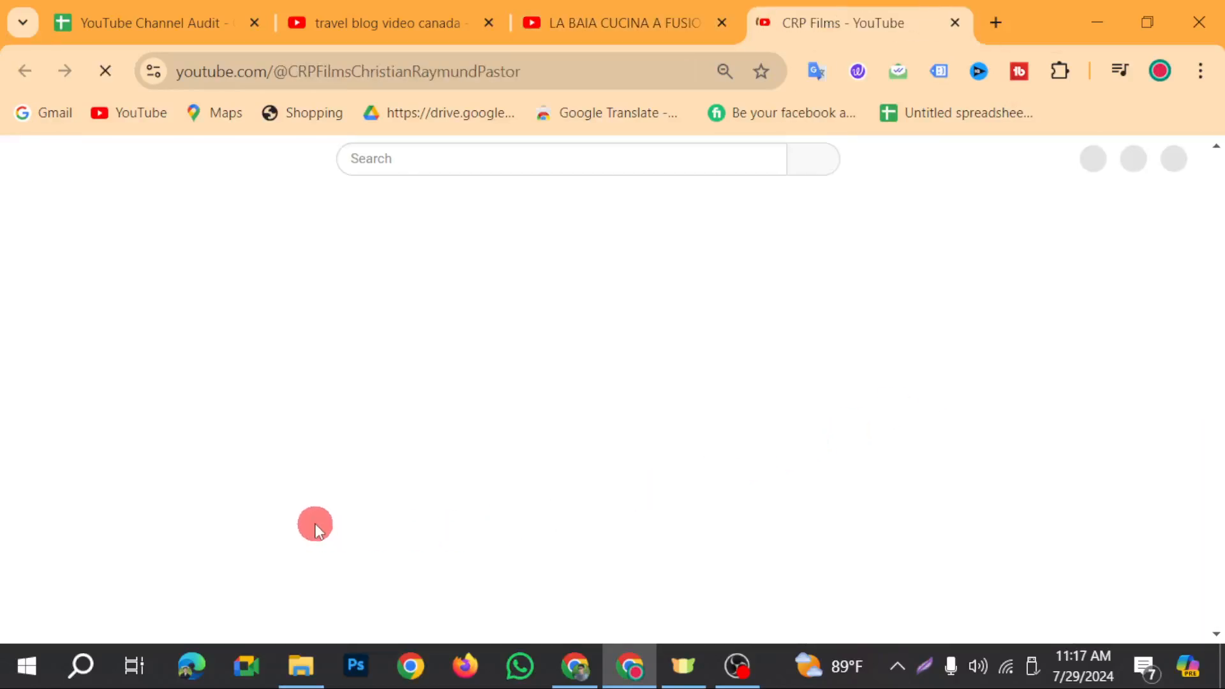
{"action": "scroll", "coordinate": [268, 447], "scroll_direction": "down", "scroll_amount": 5}
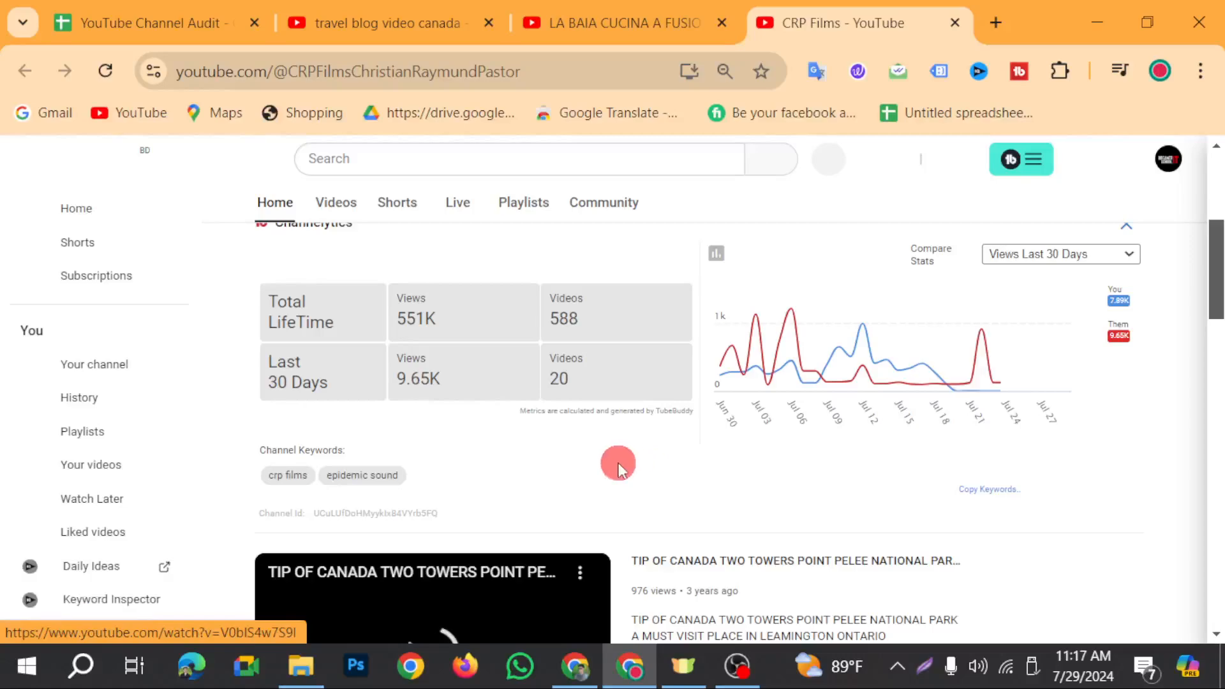
{"action": "scroll", "coordinate": [670, 403], "scroll_direction": "up", "scroll_amount": 5}
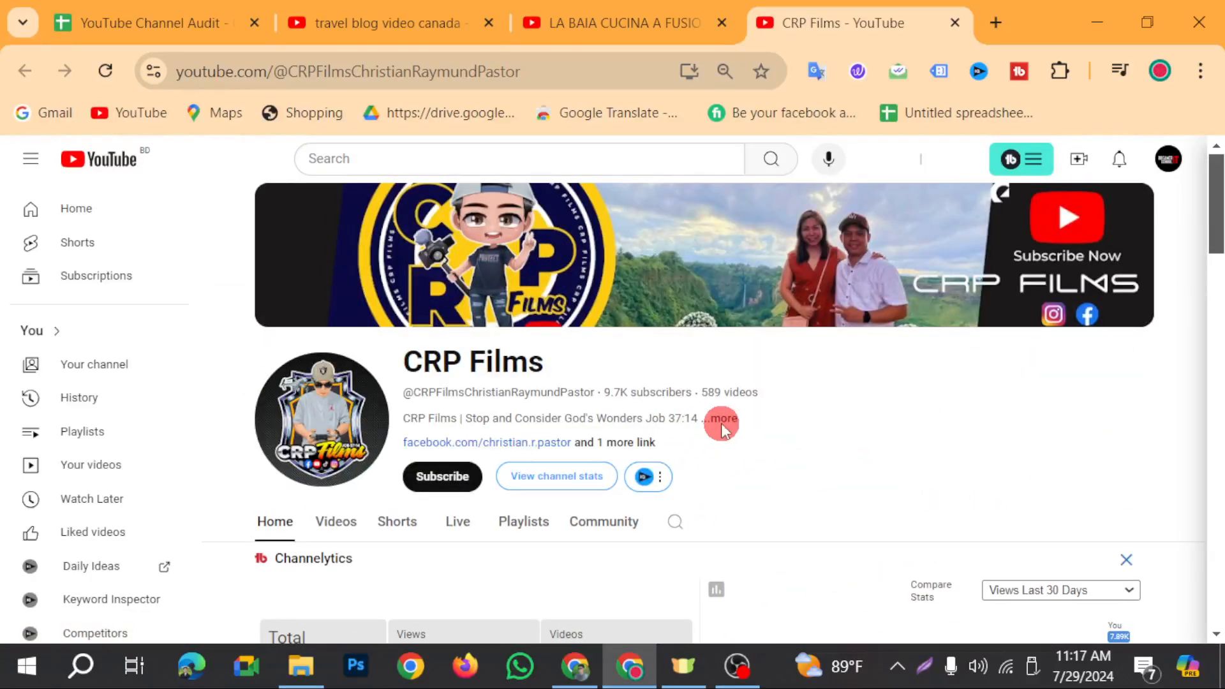
{"action": "left_click", "coordinate": [721, 421]}
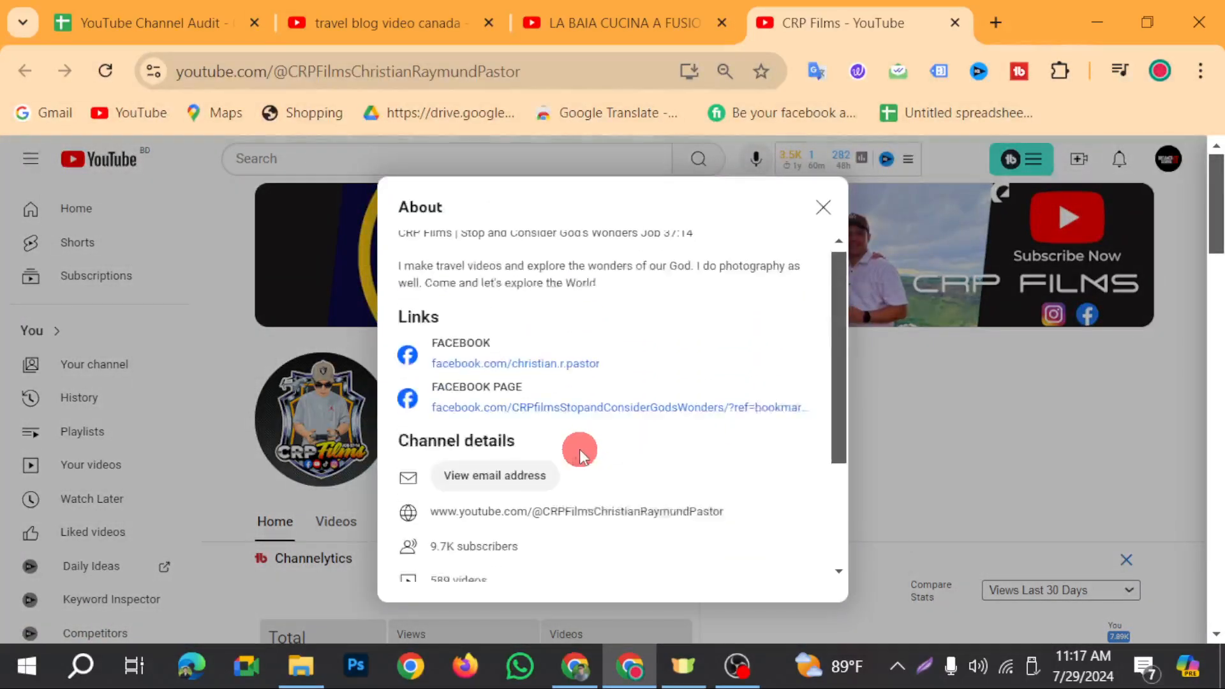
{"action": "left_click", "coordinate": [923, 674]}
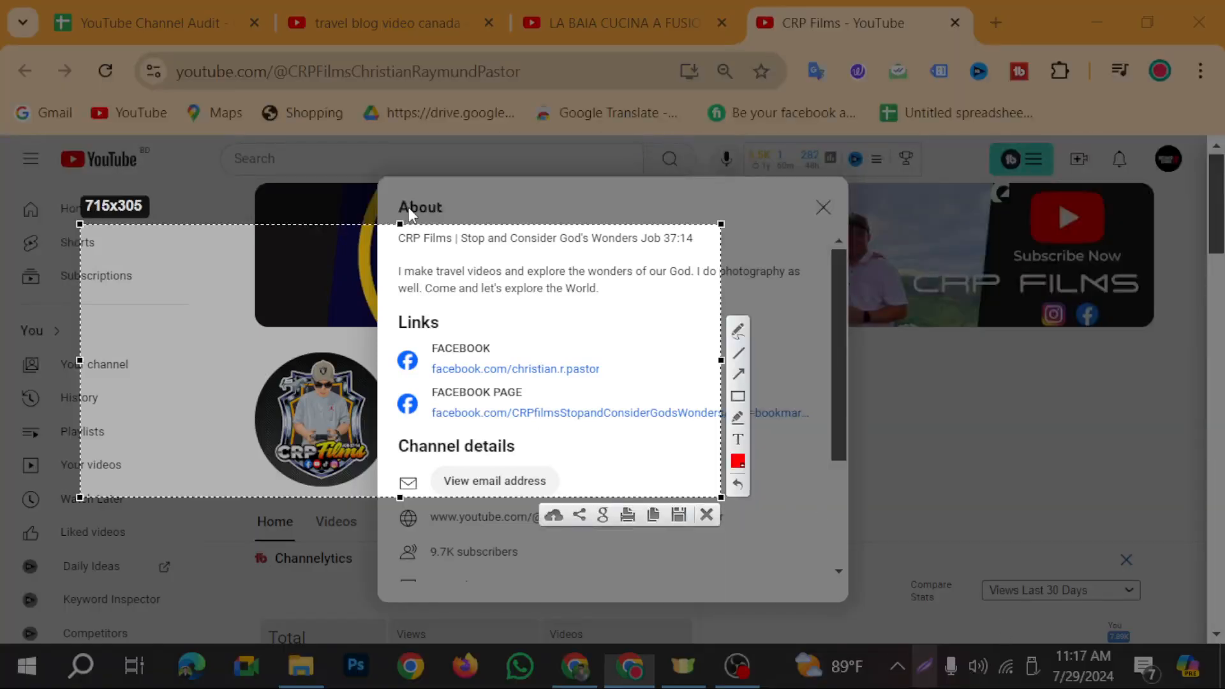
{"action": "left_click_drag", "start_coordinate": [378, 192], "coordinate": [826, 466]}
{"action": "left_click", "coordinate": [658, 482]}
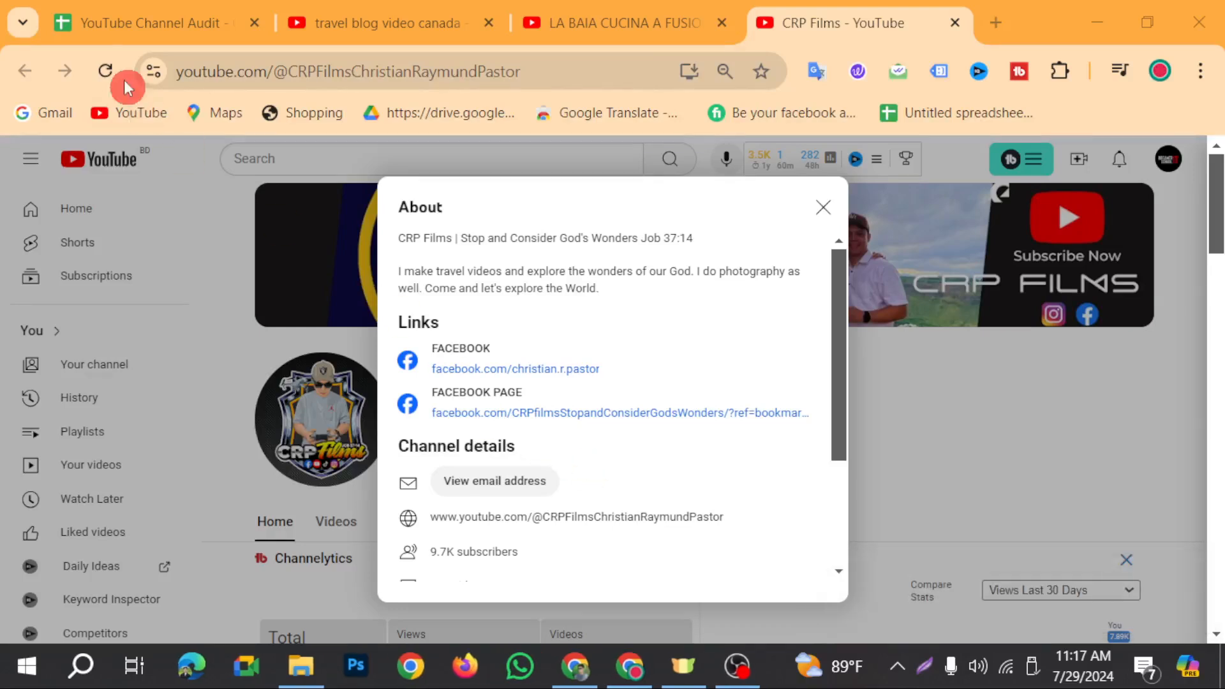
{"action": "left_click", "coordinate": [109, 22]}
{"action": "type", "text": "https://prnt.sc/tfw9_Css67f9"}
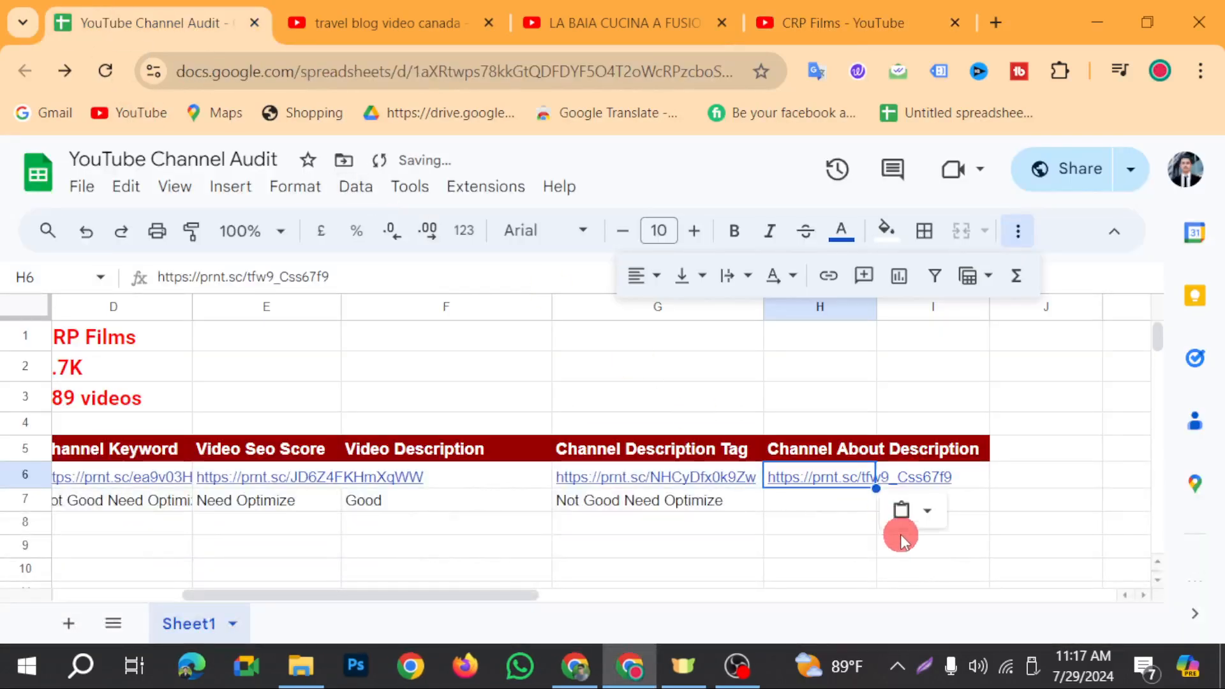
Step: Enter the note "Not Good" in cell H7 under Channel About Description
{"action": "left_click", "coordinate": [814, 503]}
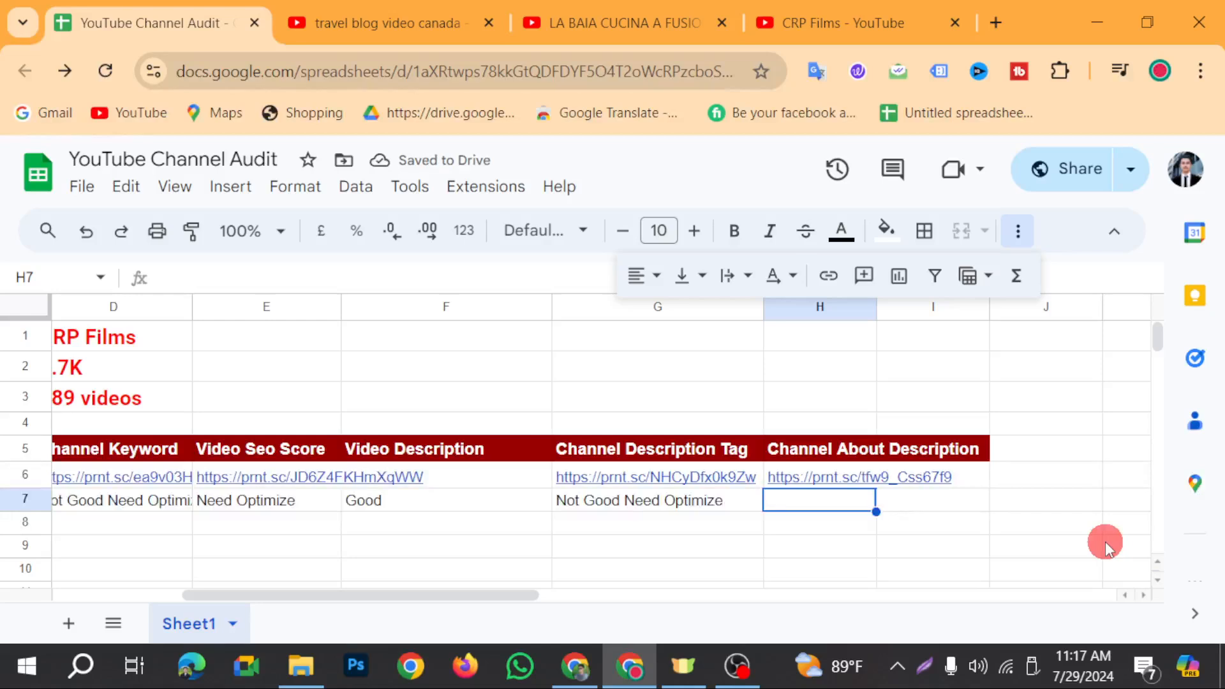
{"action": "type", "text": "Not Good"}
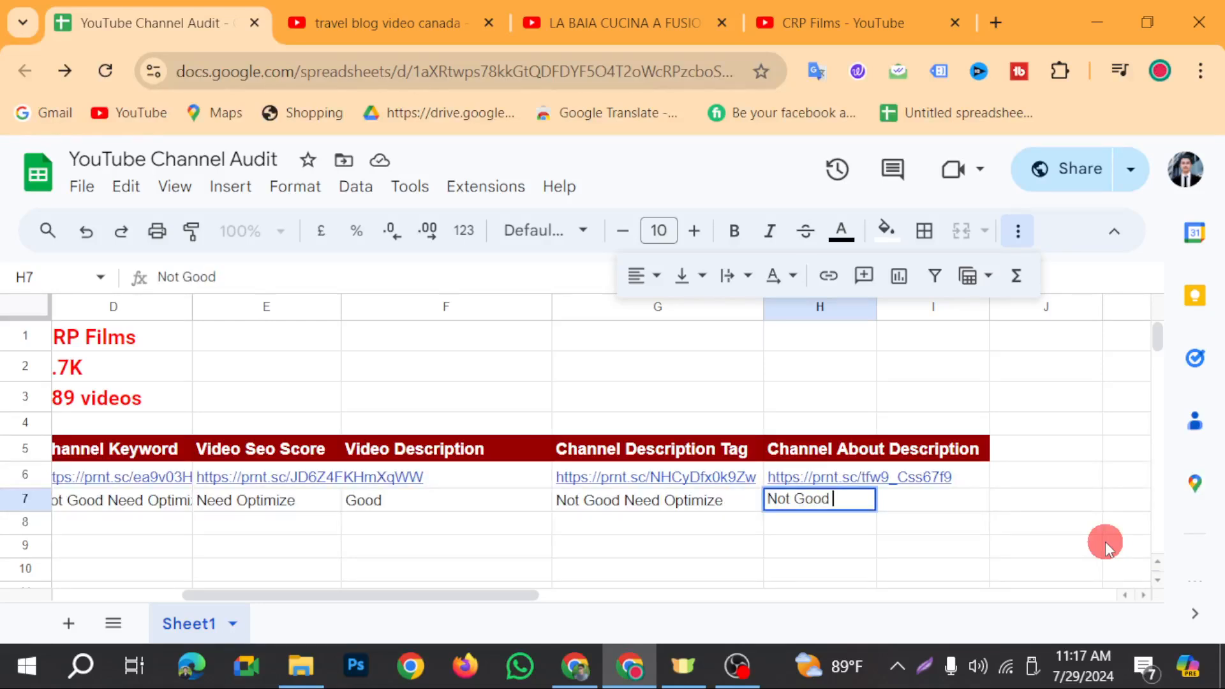
{"action": "left_click", "coordinate": [823, 571]}
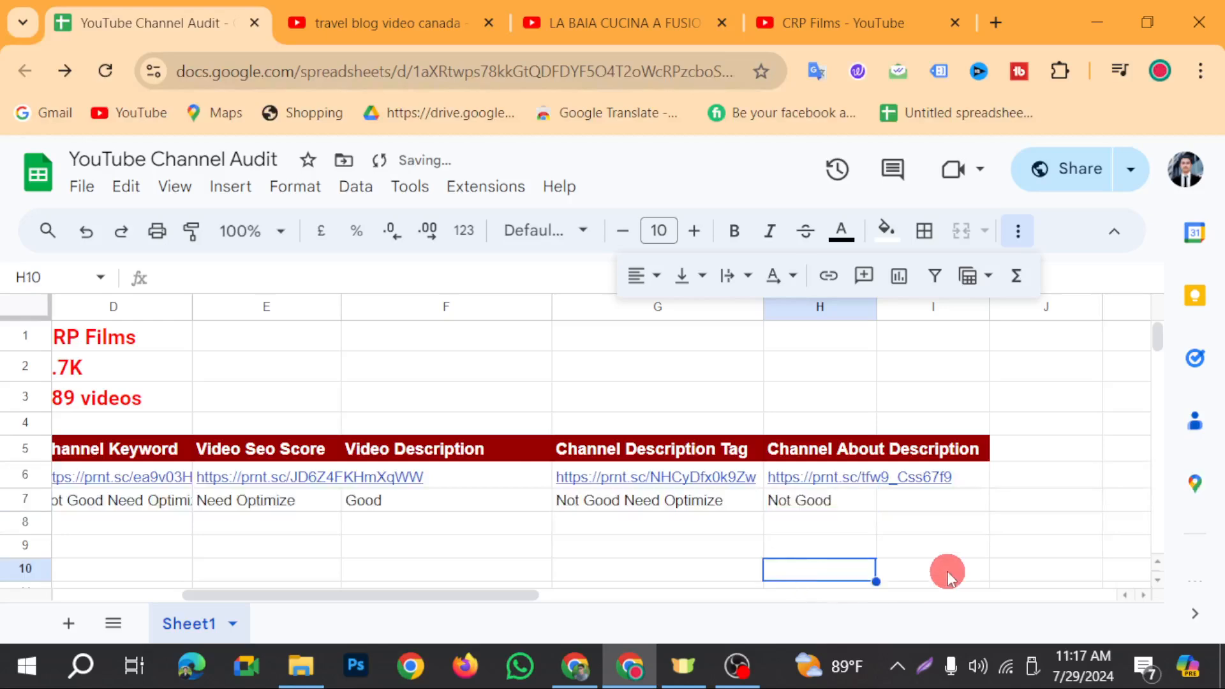
{"action": "mouse_move", "coordinate": [574, 666]}
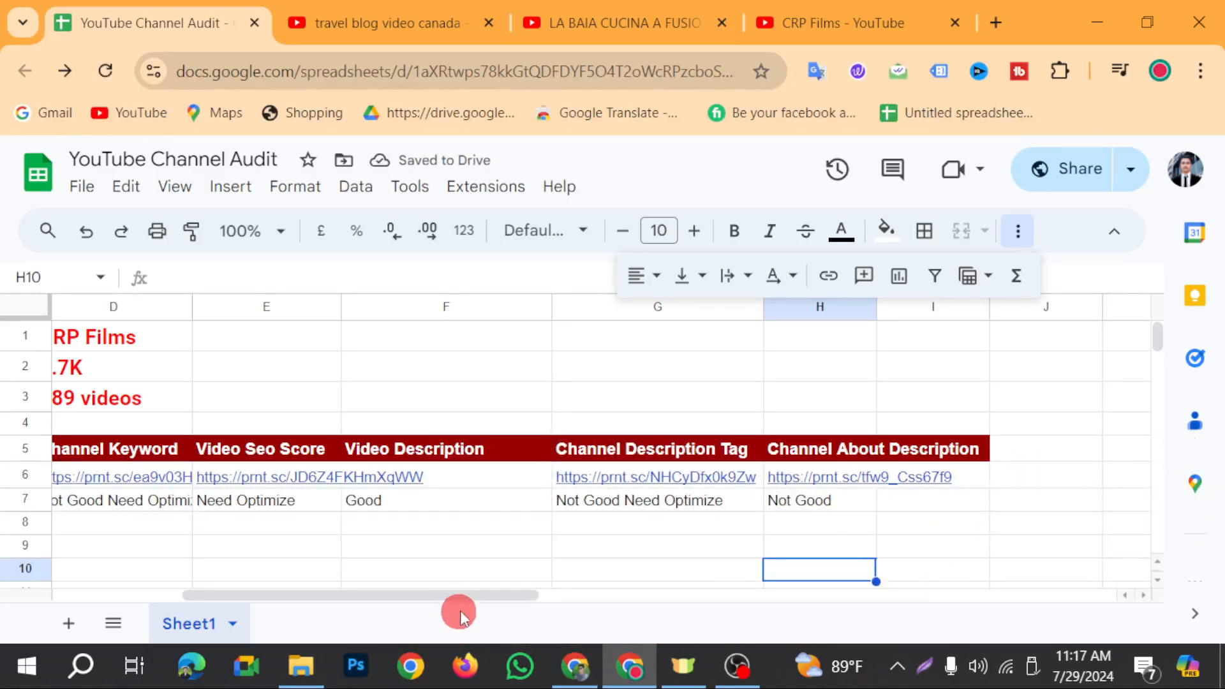
{"action": "left_click_drag", "start_coordinate": [407, 597], "coordinate": [241, 596]}
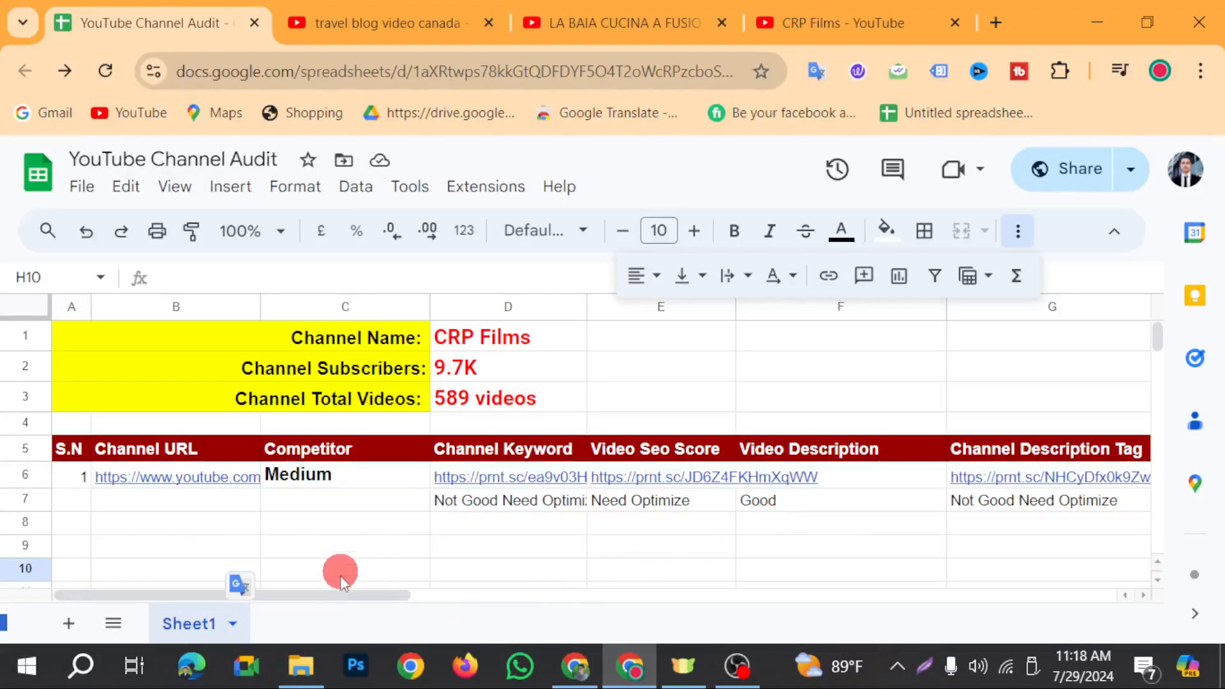
{"action": "left_click_drag", "start_coordinate": [340, 595], "coordinate": [426, 597]}
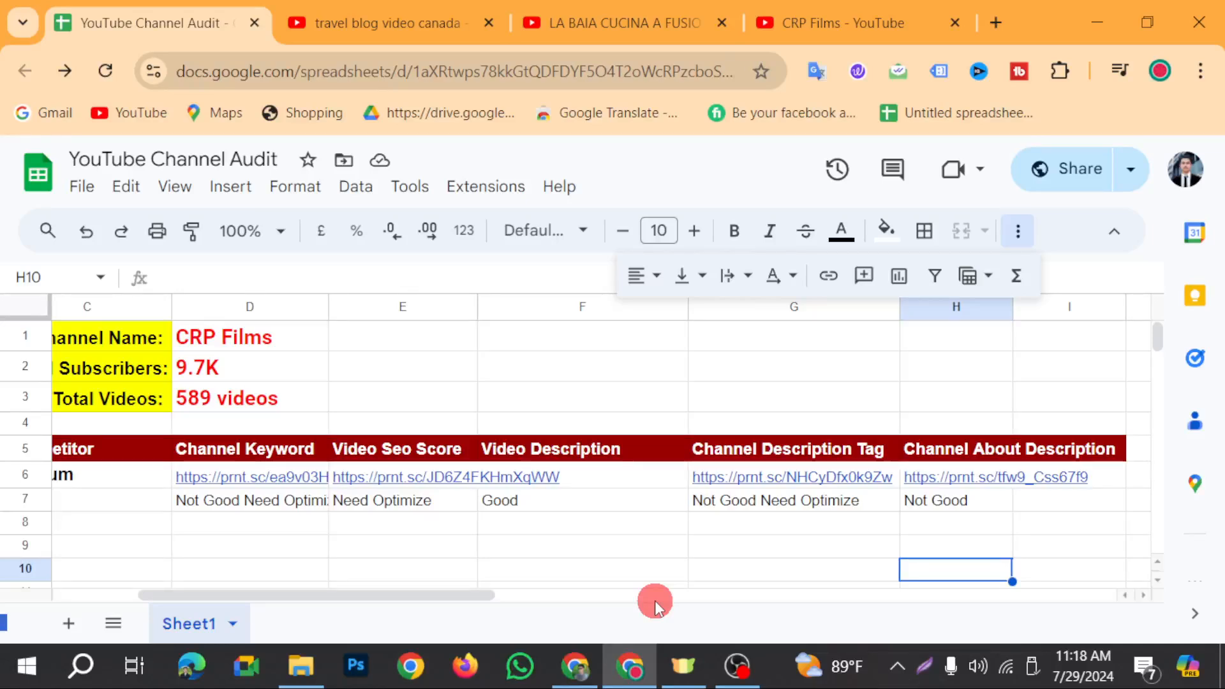
{"action": "left_click_drag", "start_coordinate": [423, 602], "coordinate": [363, 596]}
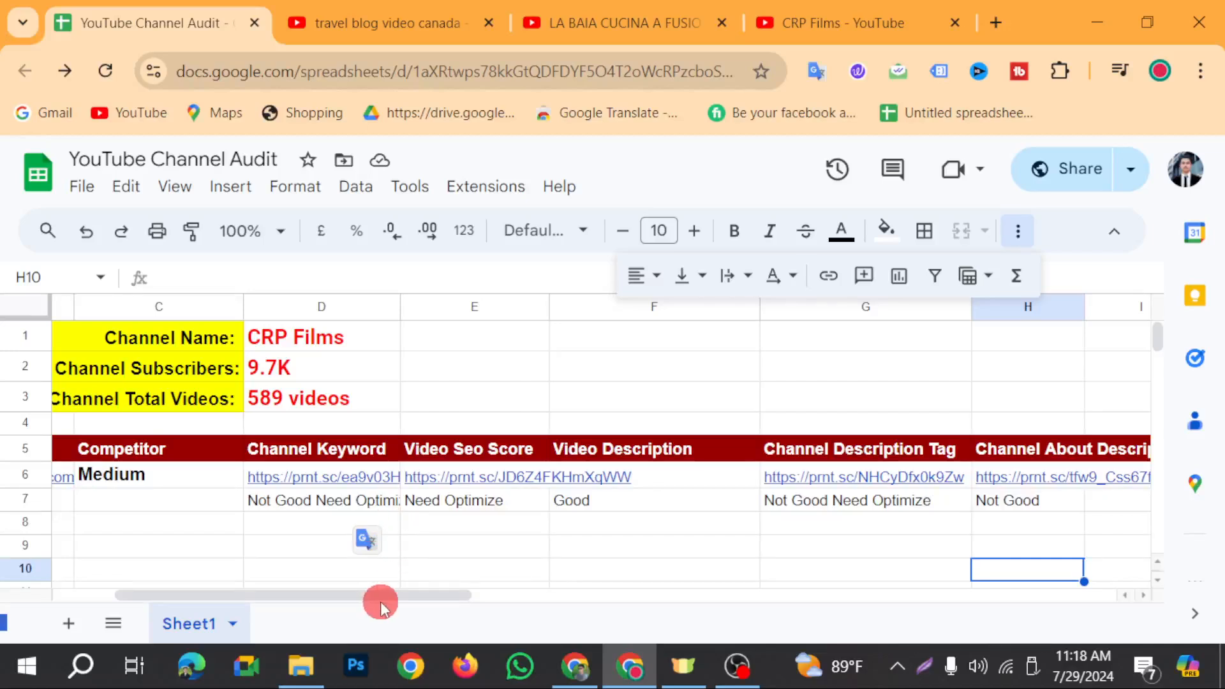
Step: Widen the Channel Keyword column D so that the full note in cell D7 fits
{"action": "left_click_drag", "start_coordinate": [369, 597], "coordinate": [281, 587]}
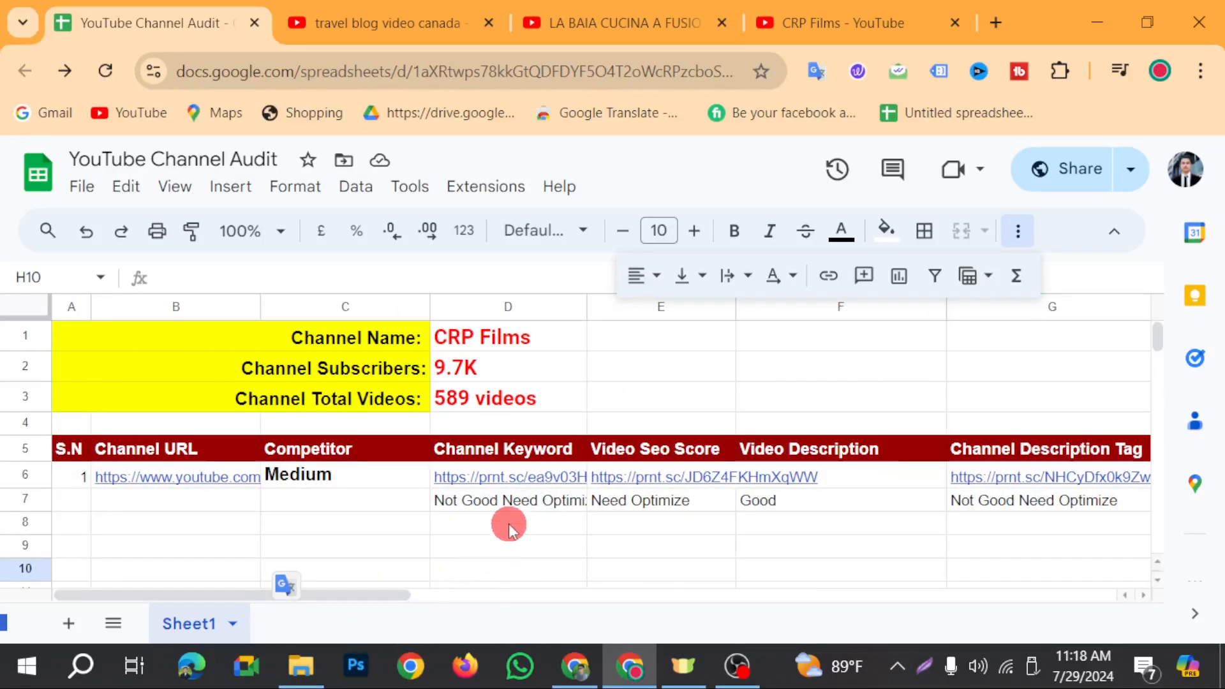
{"action": "left_click", "coordinate": [476, 507]}
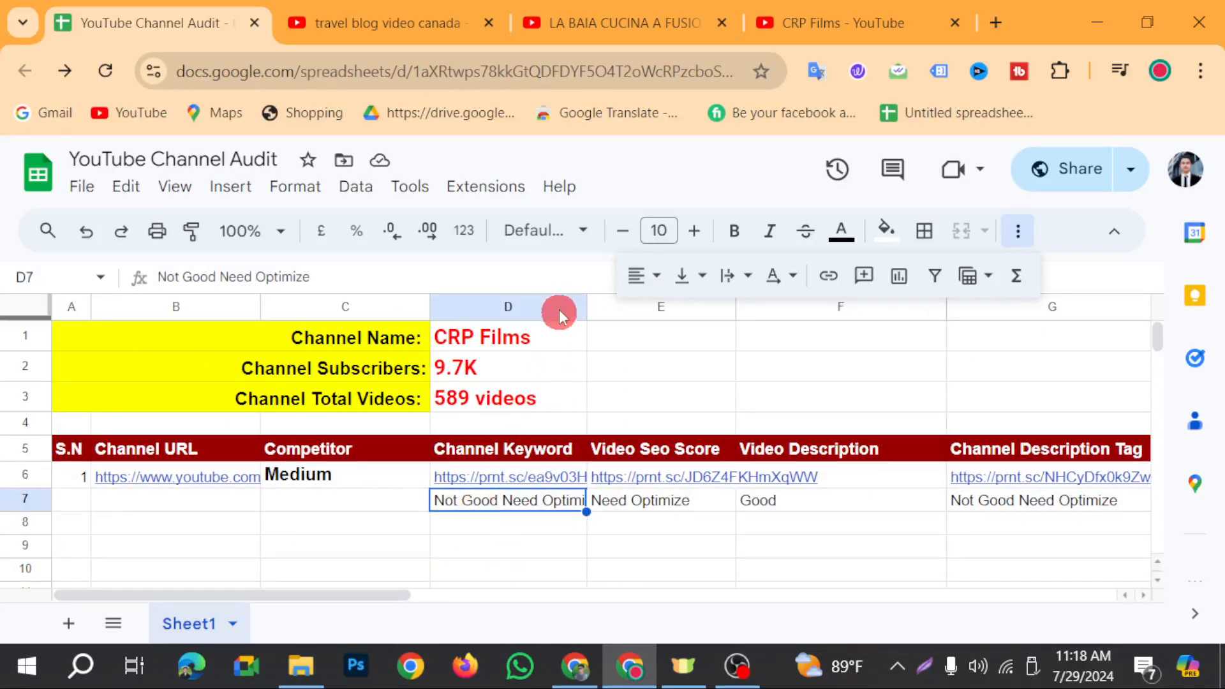
{"action": "left_click", "coordinate": [541, 311]}
{"action": "left_click_drag", "start_coordinate": [587, 310], "coordinate": [625, 310]}
Step: Make the audit notes in cells D7, E7, F7 and G7 bold
{"action": "left_click", "coordinate": [539, 504]}
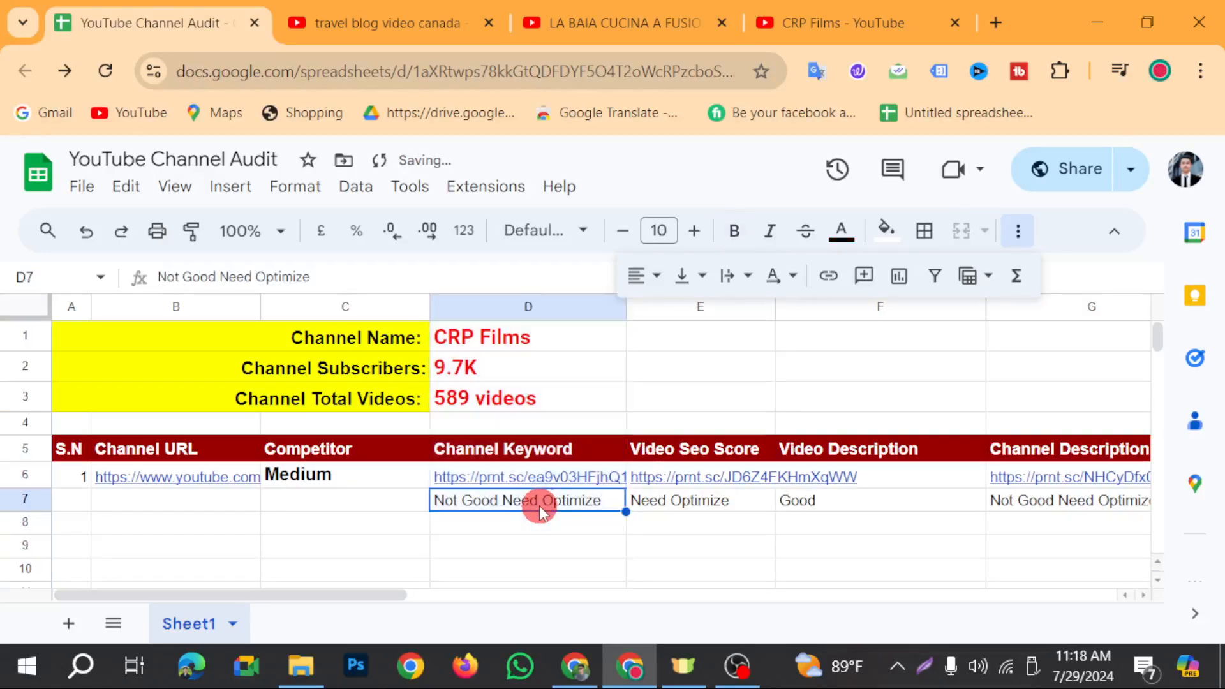
{"action": "left_click", "coordinate": [733, 230]}
{"action": "left_click", "coordinate": [706, 503]}
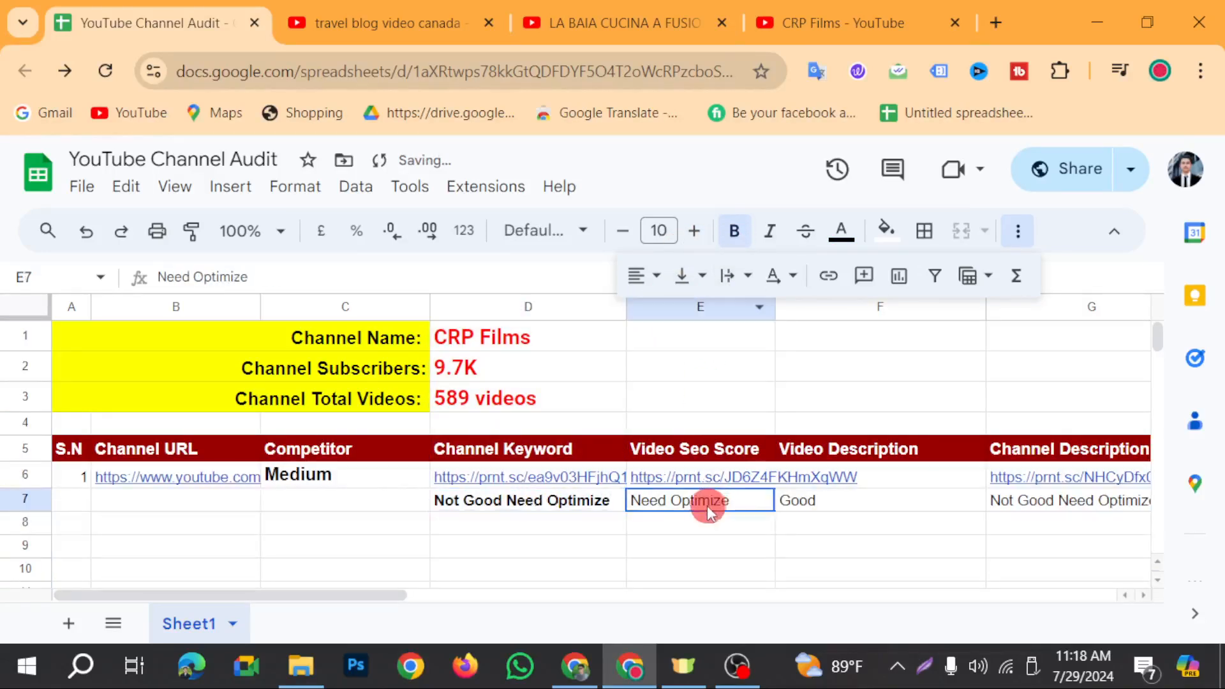
{"action": "left_click", "coordinate": [734, 230]}
{"action": "left_click", "coordinate": [817, 500]}
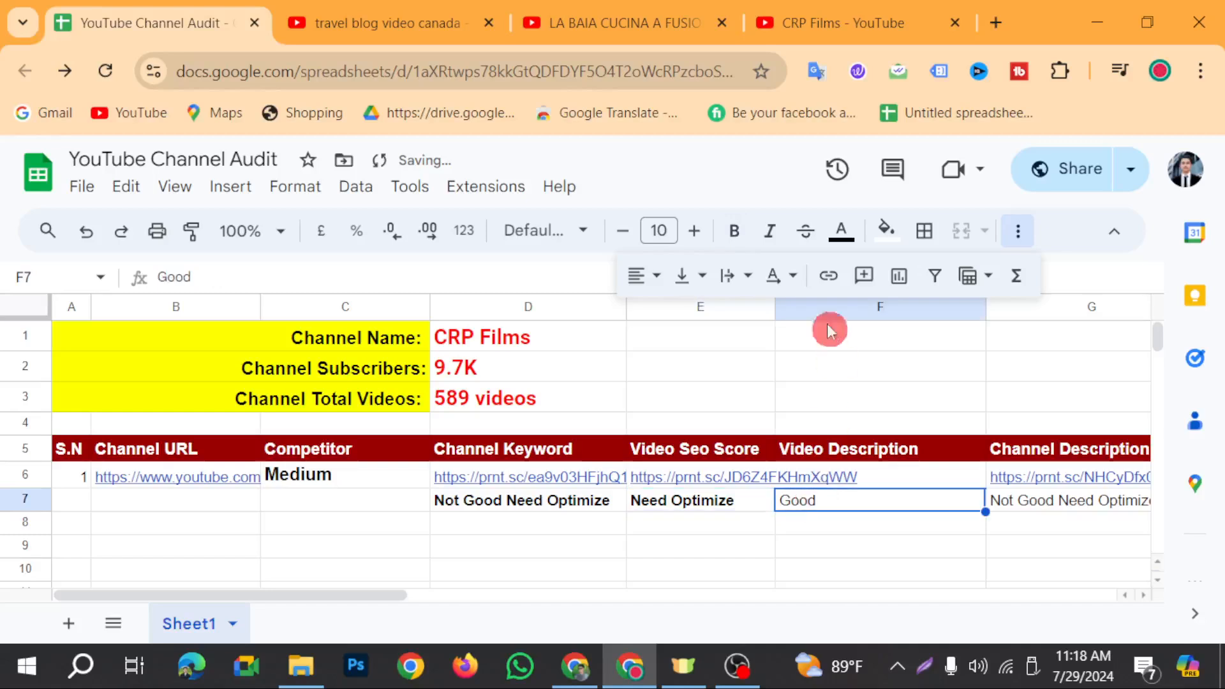
{"action": "left_click", "coordinate": [734, 230]}
{"action": "left_click", "coordinate": [1084, 501]}
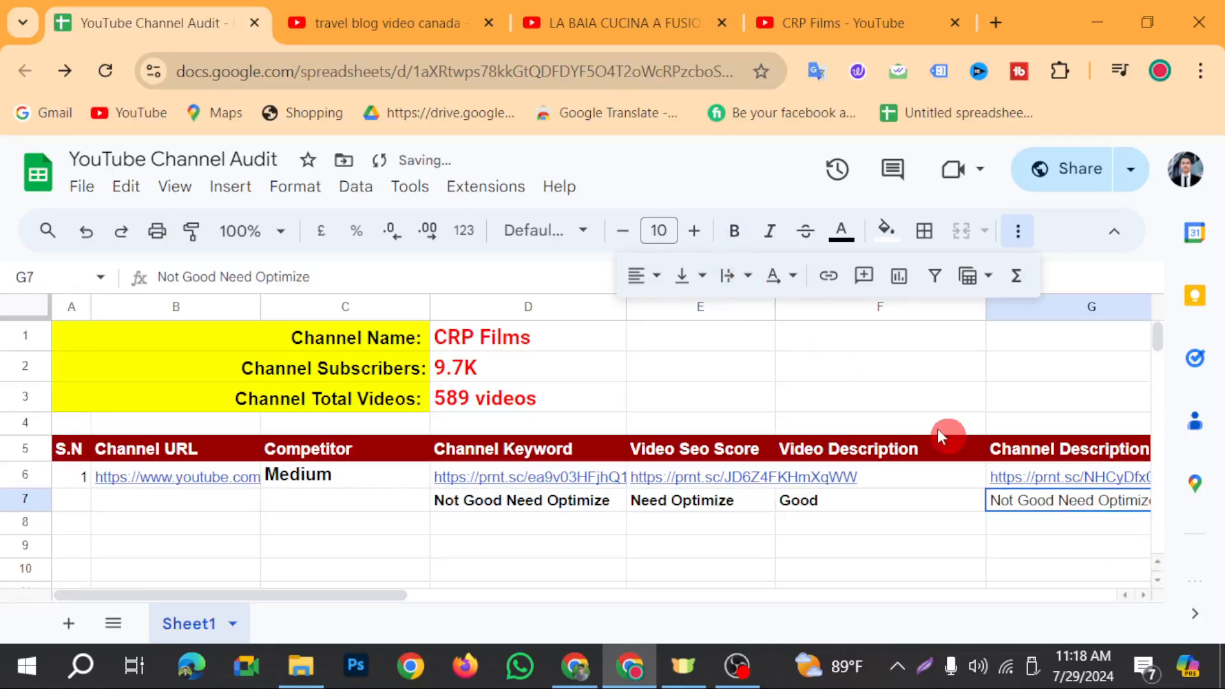
{"action": "left_click", "coordinate": [734, 231]}
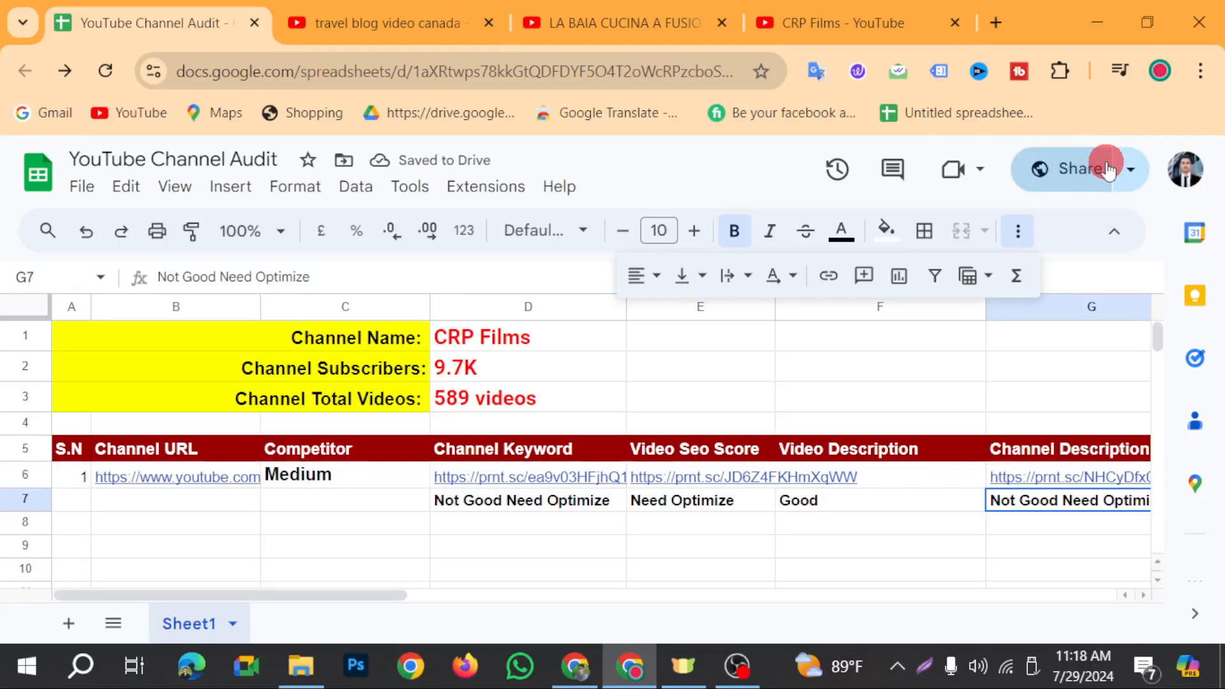
Step: Keep the spreadsheet's general access role for anyone with the link at Viewer, copy the sharing link, and finish sharing
{"action": "left_click", "coordinate": [1107, 169]}
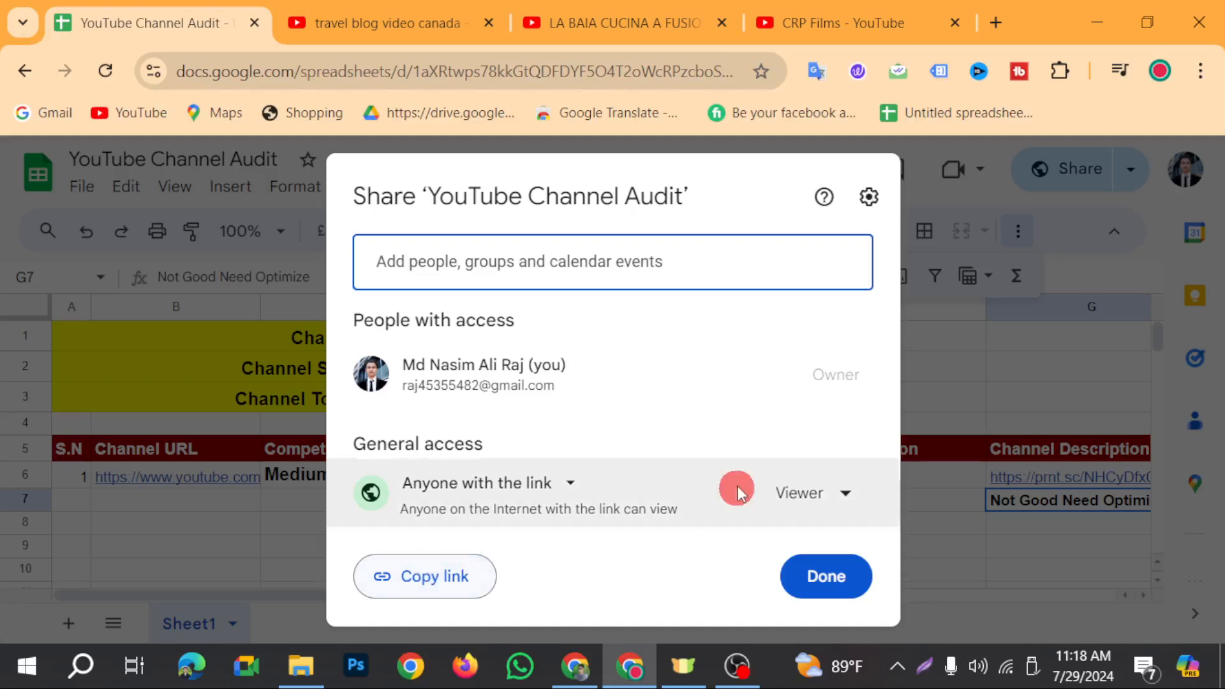
{"action": "left_click", "coordinate": [801, 497]}
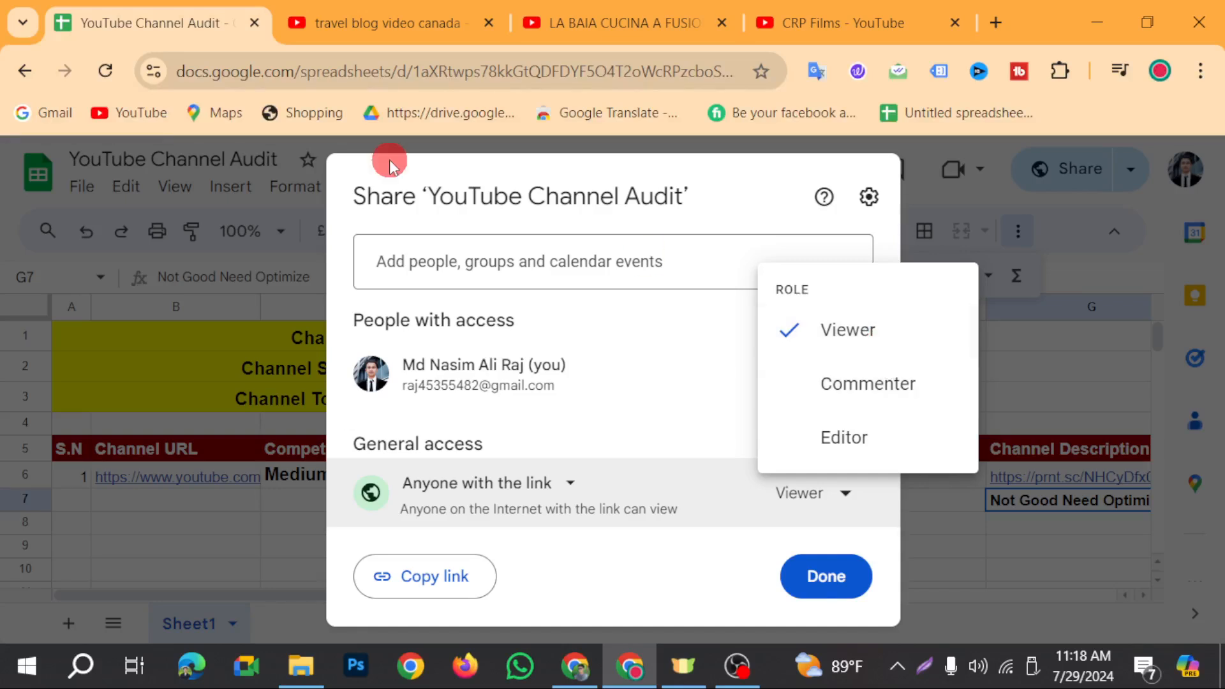
{"action": "left_click", "coordinate": [878, 337]}
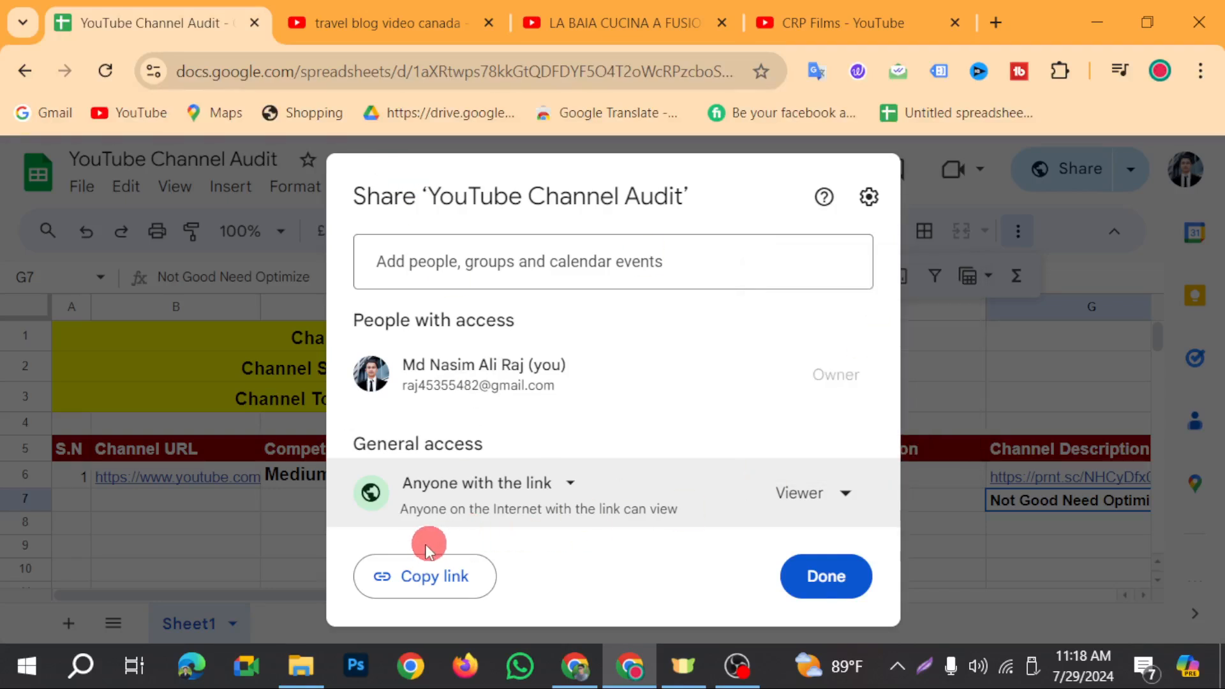
{"action": "left_click", "coordinate": [417, 574]}
{"action": "left_click", "coordinate": [826, 596]}
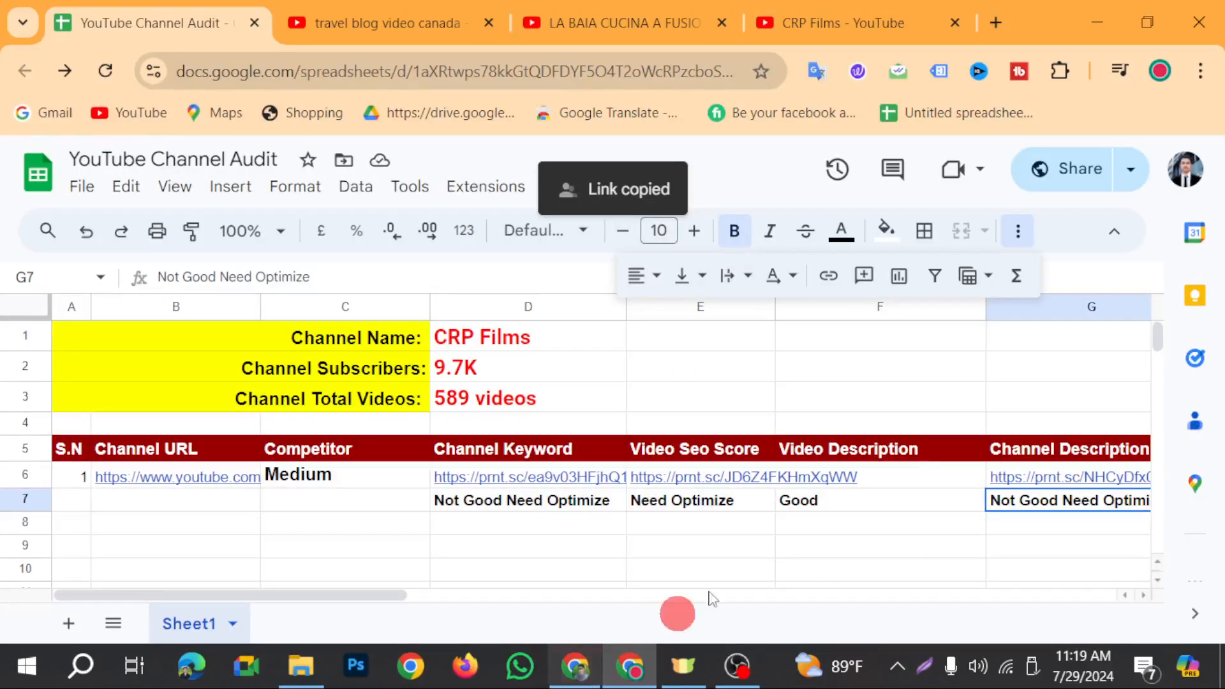
Step: Switch to the other Chrome window and open the "Welcome to Dreamer IT School" document in a new tab
{"action": "left_click", "coordinate": [564, 667]}
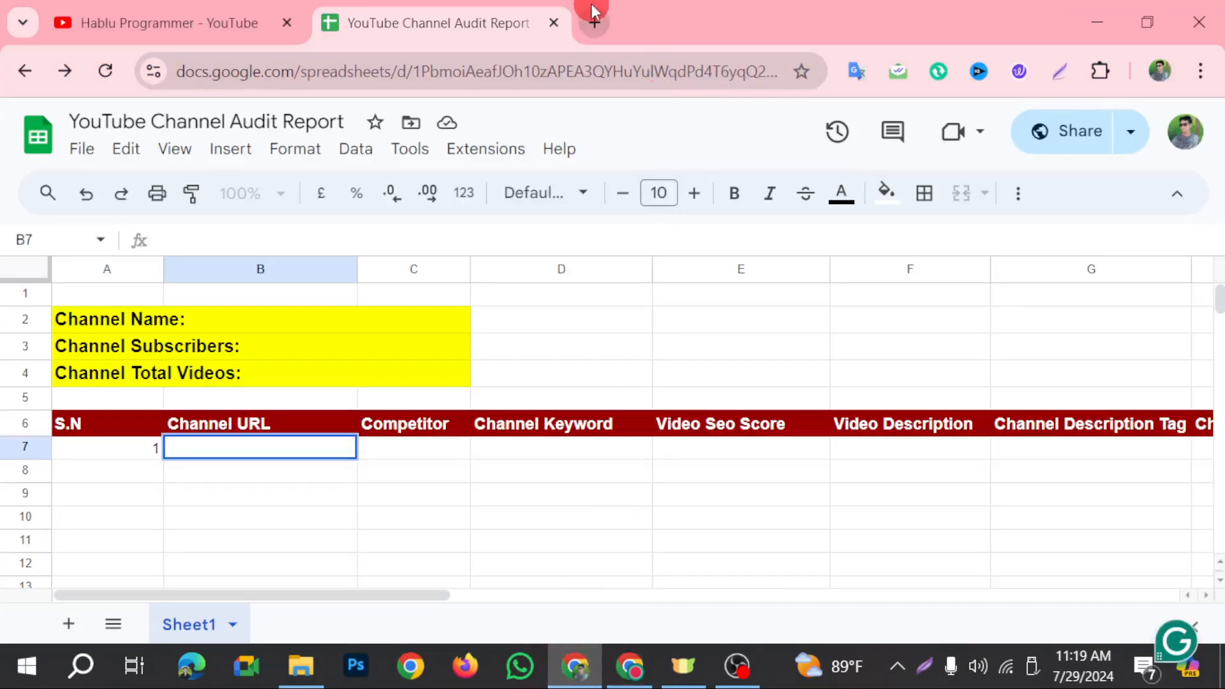
{"action": "left_click", "coordinate": [588, 18]}
{"action": "left_click", "coordinate": [486, 615]}
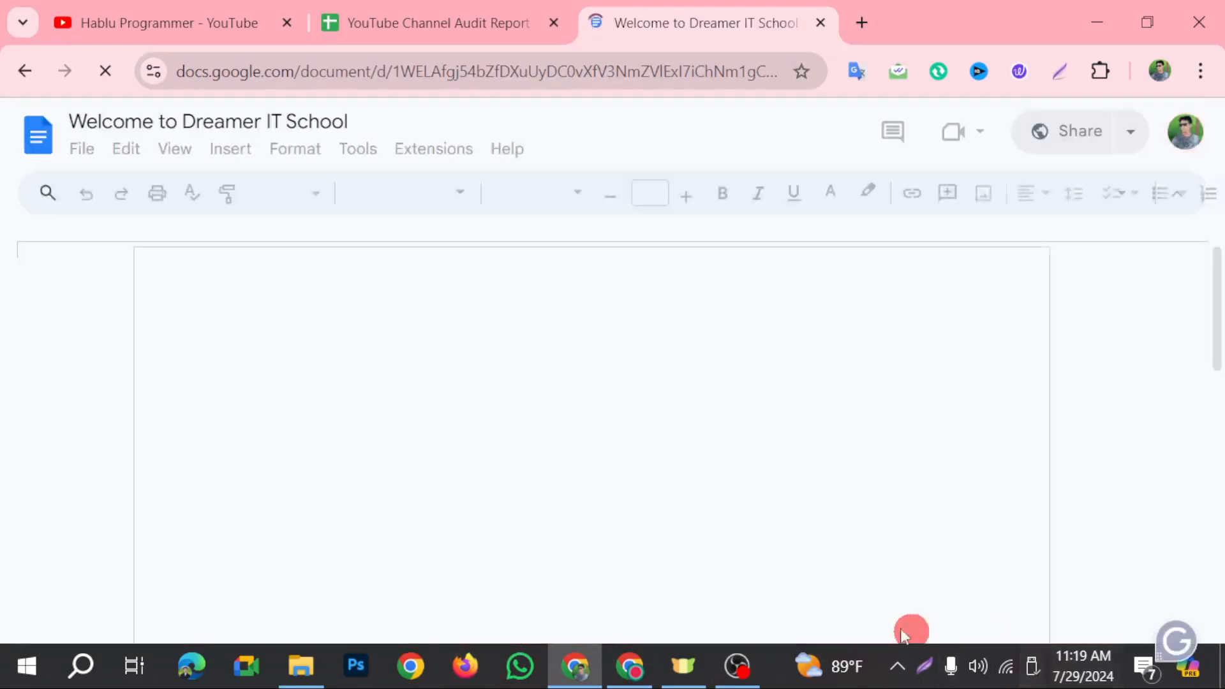
Step: Add blank lines at the start of the document and paste the copied spreadsheet sharing link above the existing text
{"action": "left_click", "coordinate": [245, 417]}
{"action": "key", "text": "Return"}
{"action": "key", "text": "Return"}
{"action": "key", "text": "Return"}
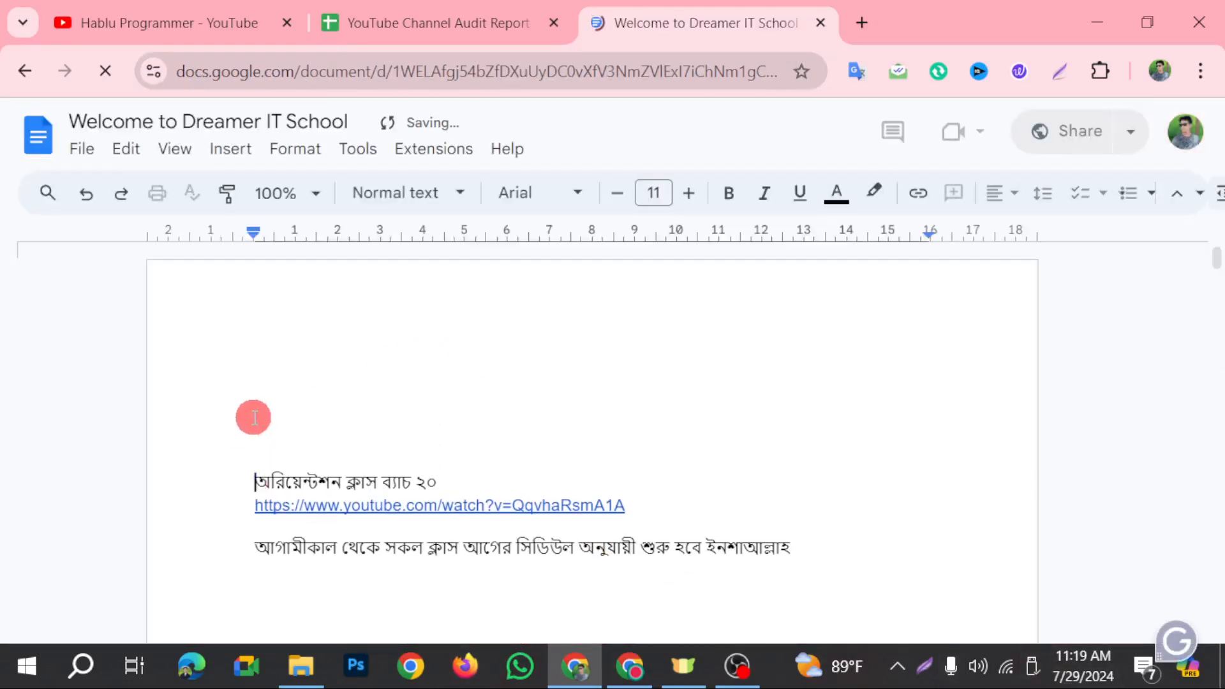
{"action": "left_click", "coordinate": [251, 415]}
{"action": "key", "text": "ctrl+v"}
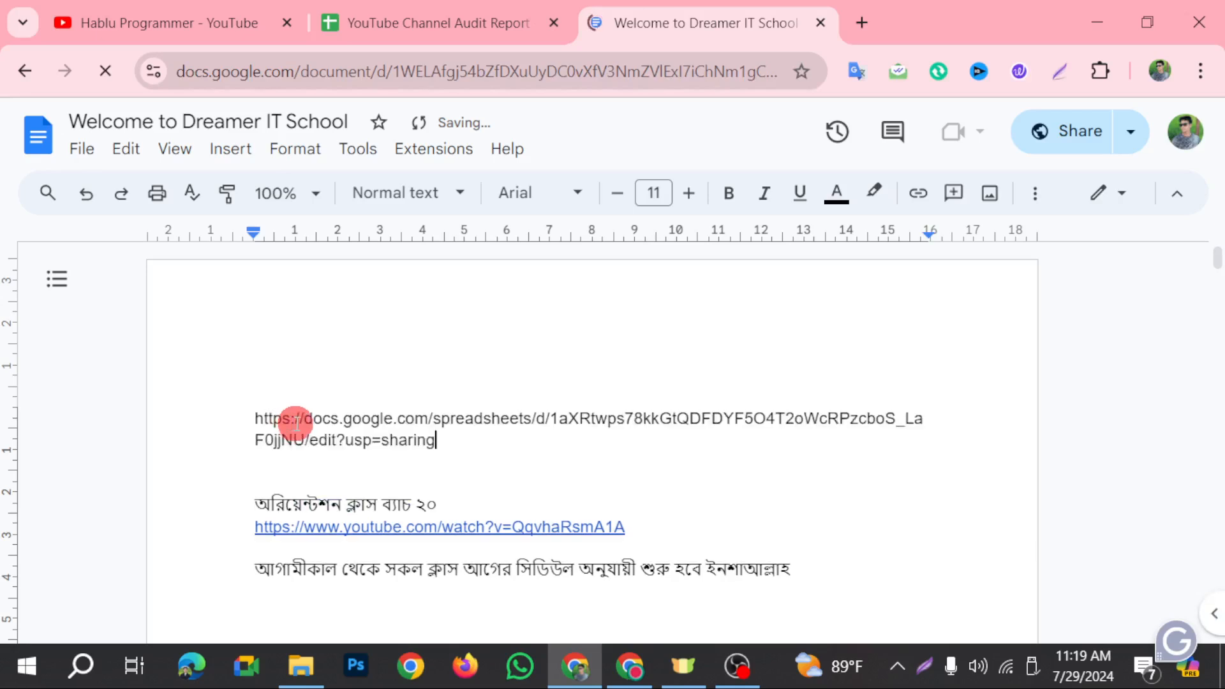
{"action": "key", "text": "Return"}
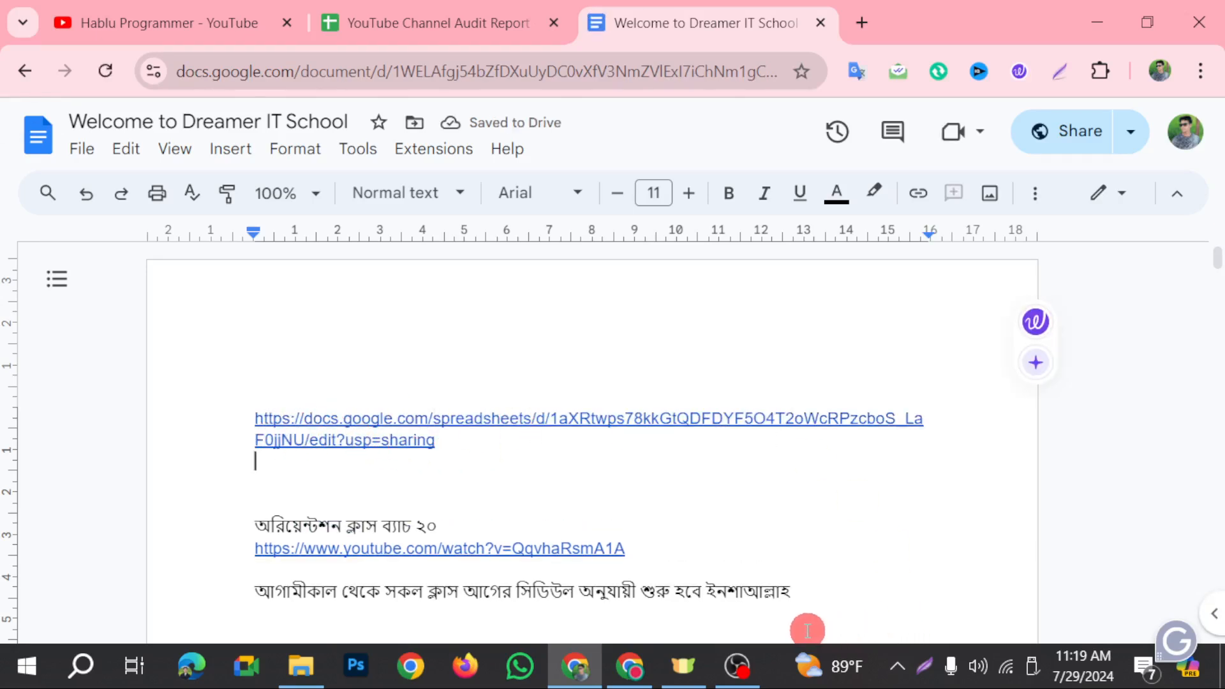
{"action": "left_click", "coordinate": [743, 671]}
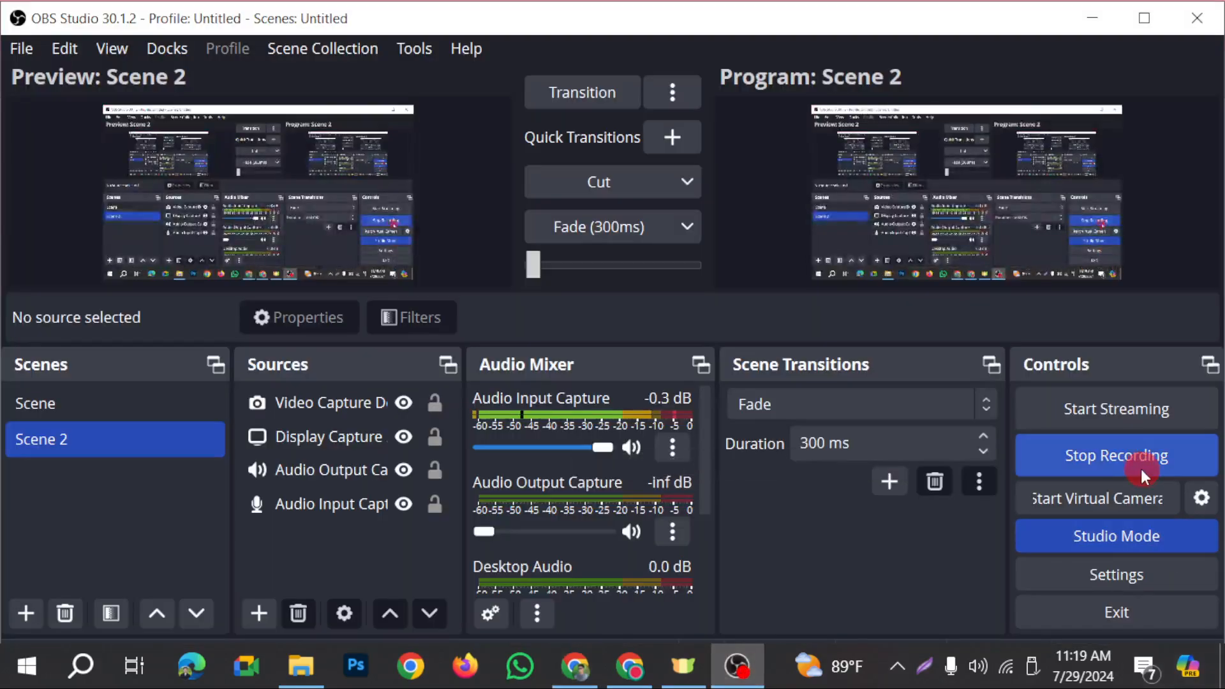